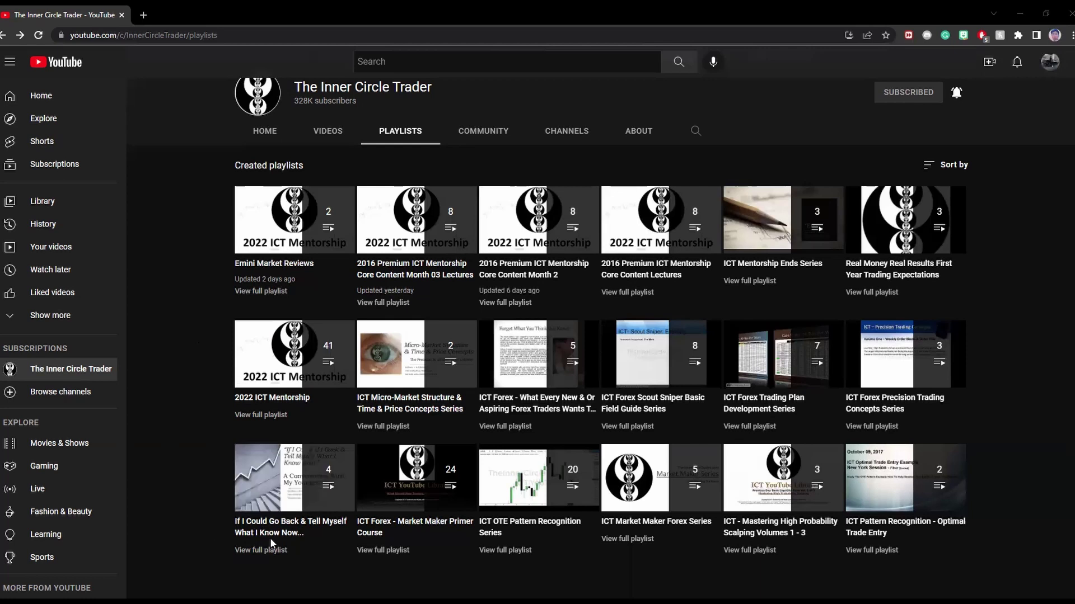
Open the 2022 ICT Mentorship playlist and scroll through its episodes.
drag(294, 554, 226, 522)
click(201, 499)
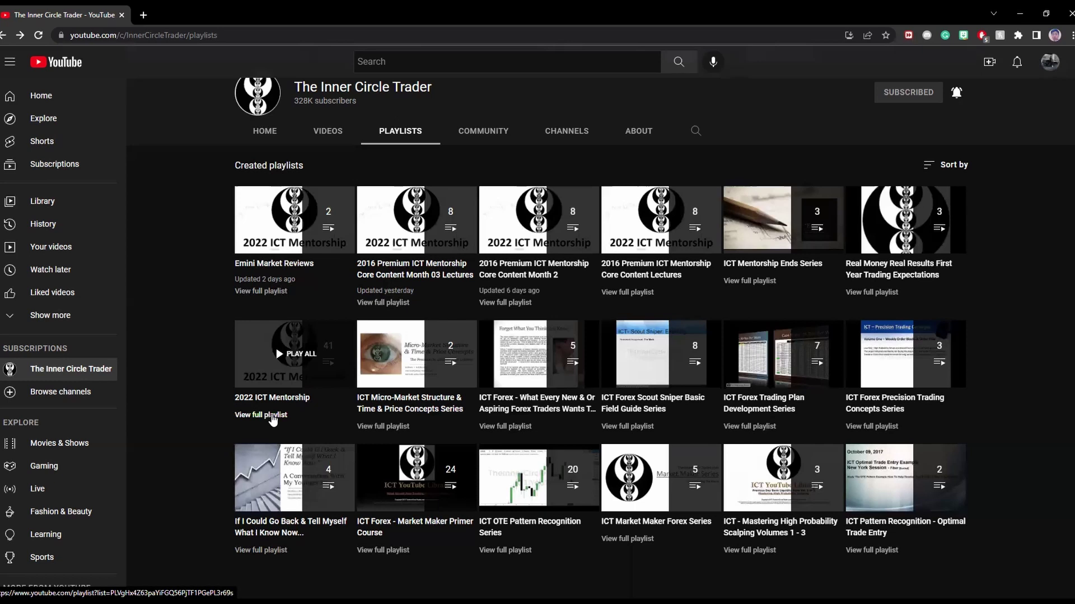
click(272, 416)
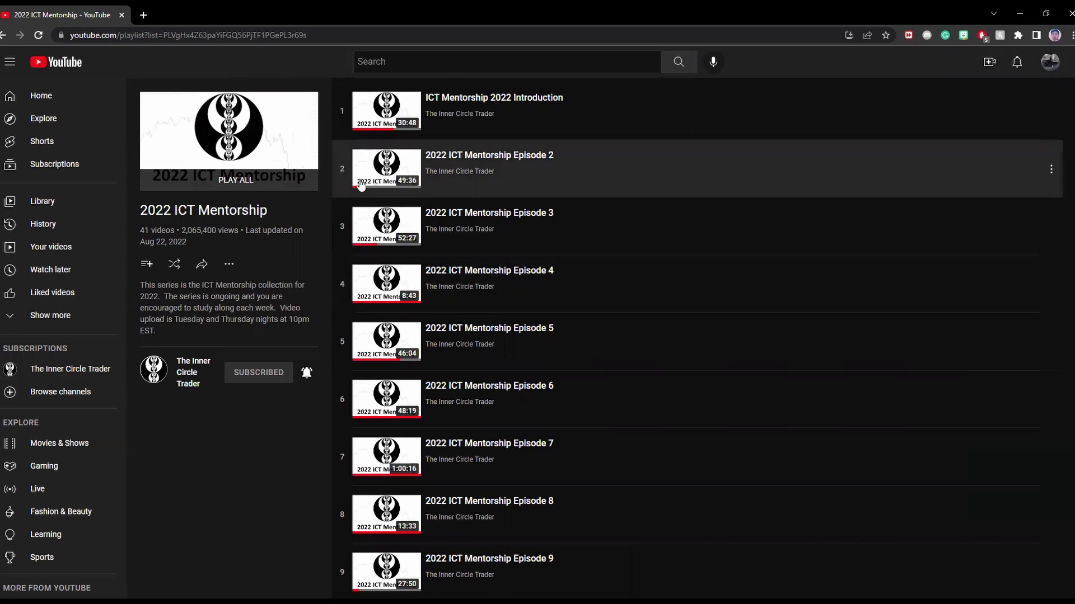
scroll(370, 561, down, 1)
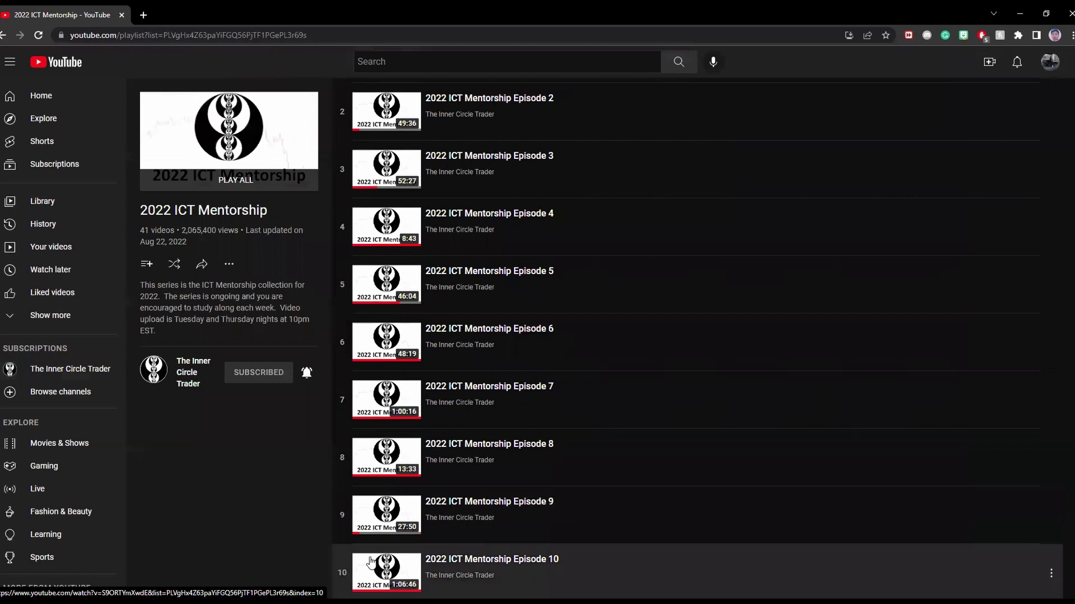
scroll(370, 561, down, 3)
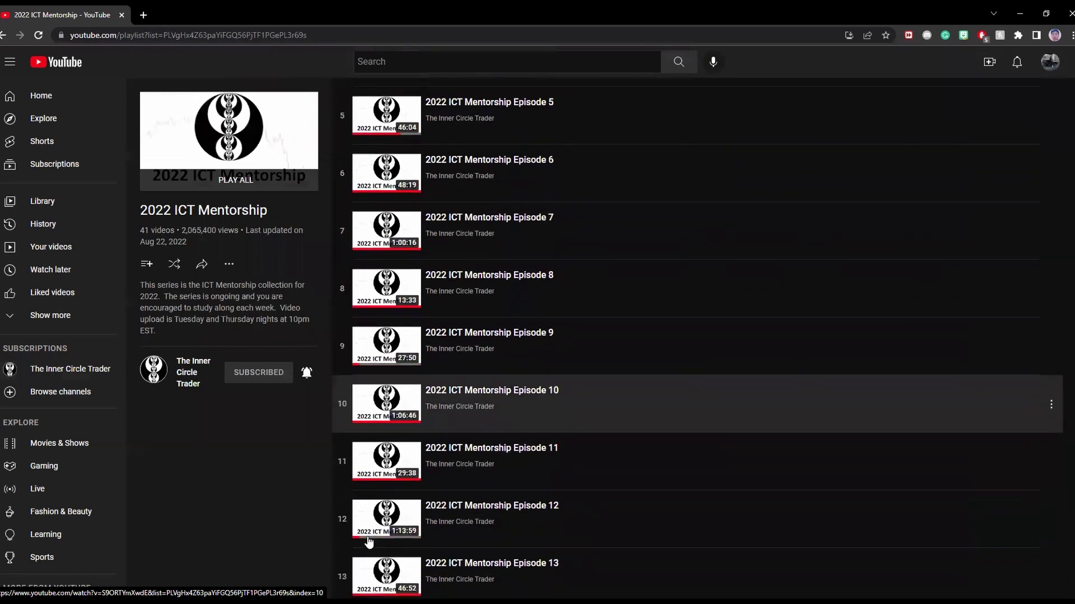
scroll(389, 484, up, 4)
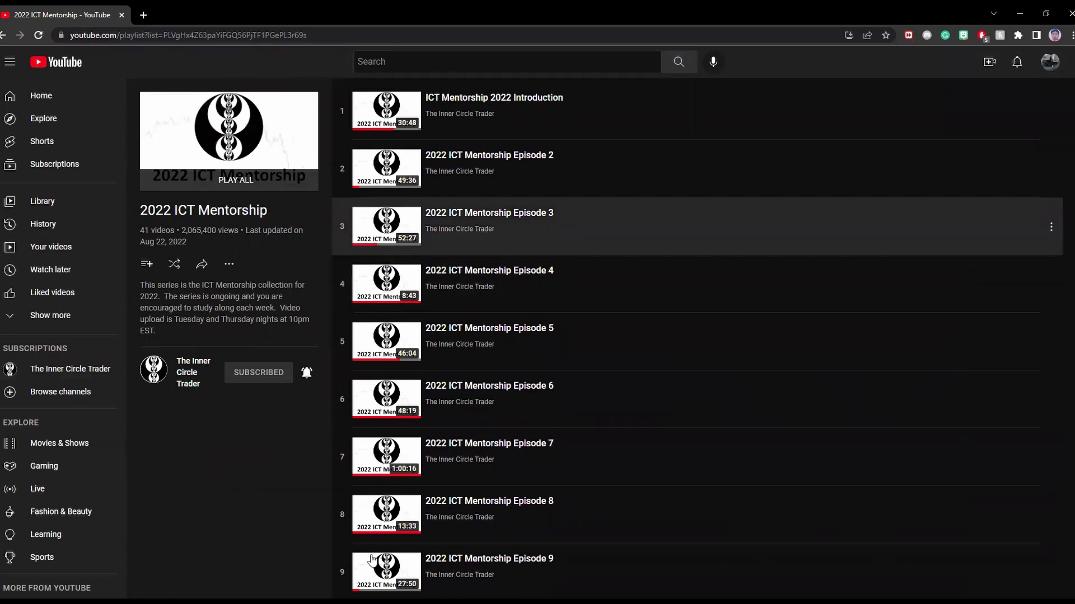
scroll(259, 504, down, 1)
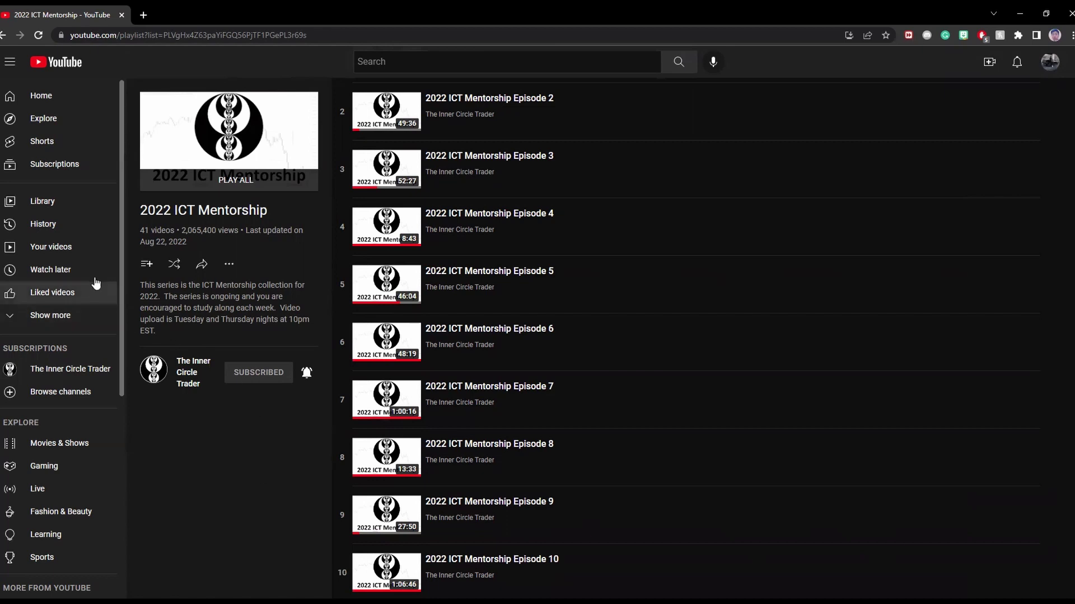
Go back to the channel's playlists, reopen 2022 ICT Mentorship and browse its 41 episodes.
key(alt+Left)
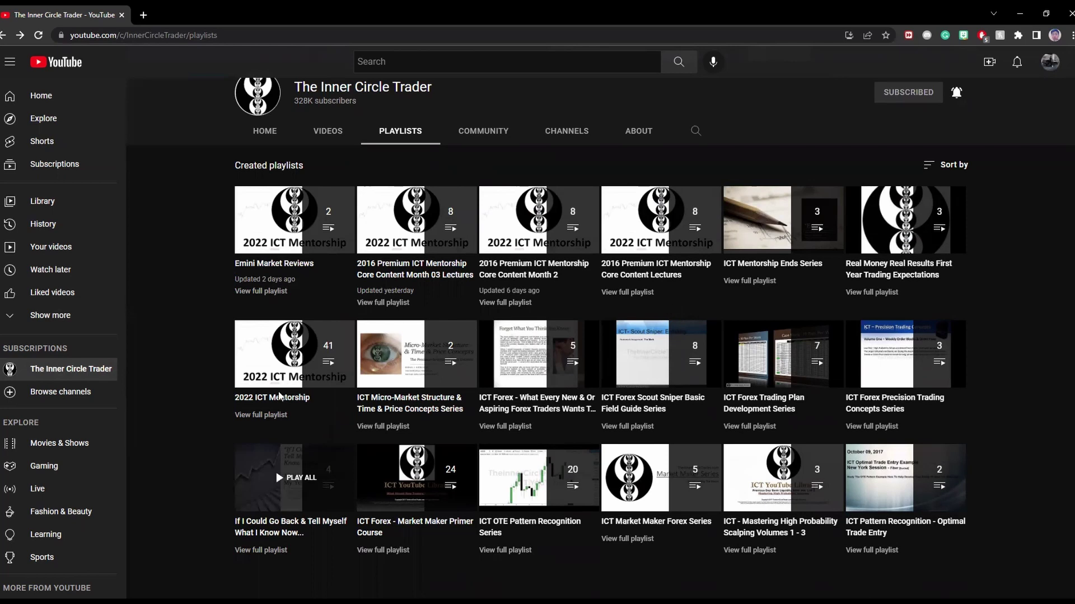
click(267, 419)
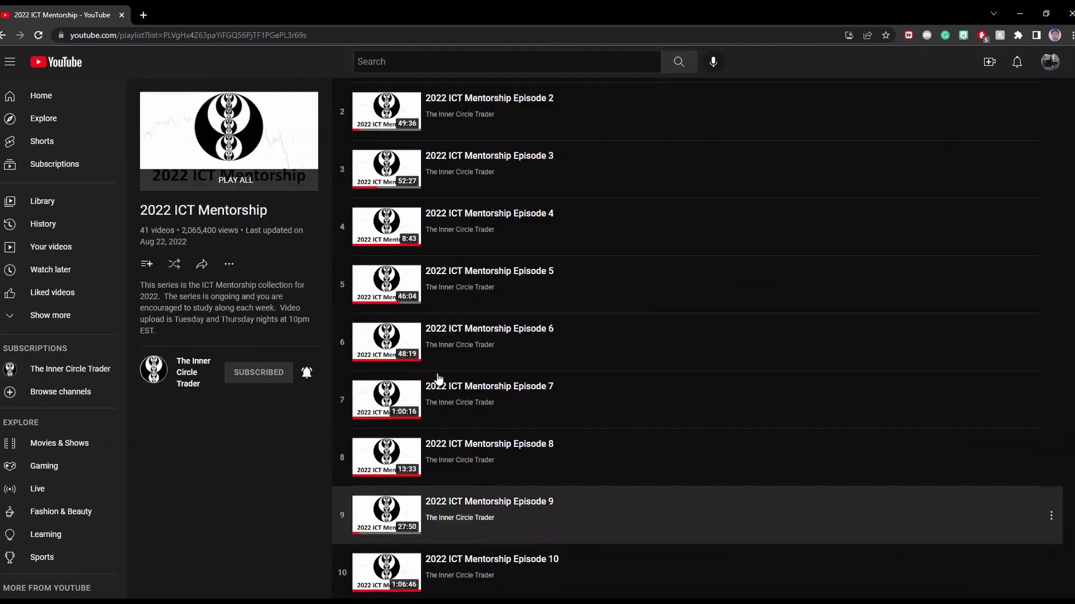
scroll(441, 326, up, 1)
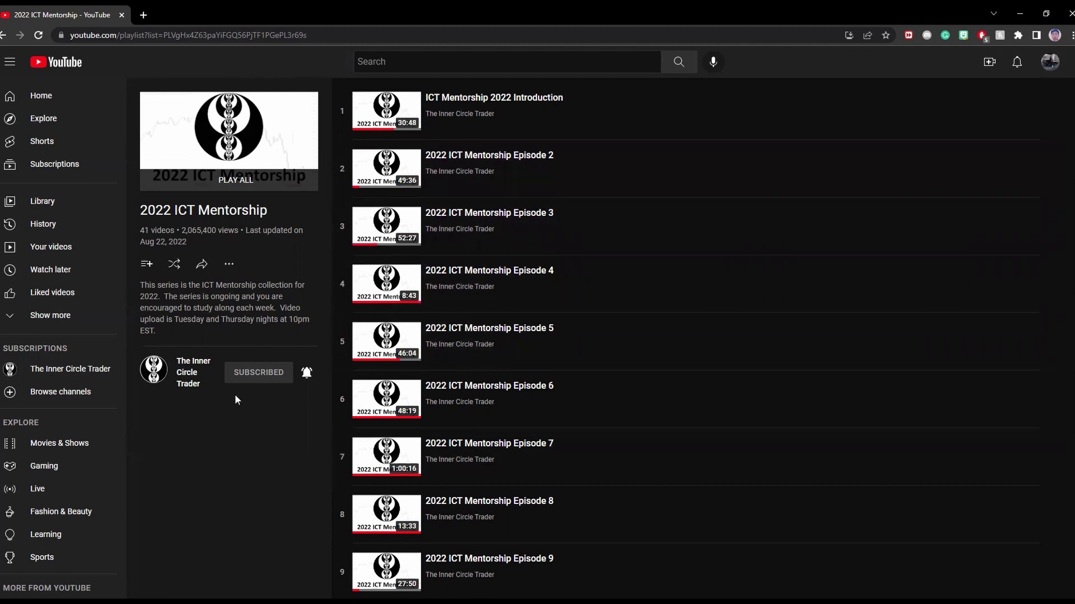
scroll(365, 504, down, 1)
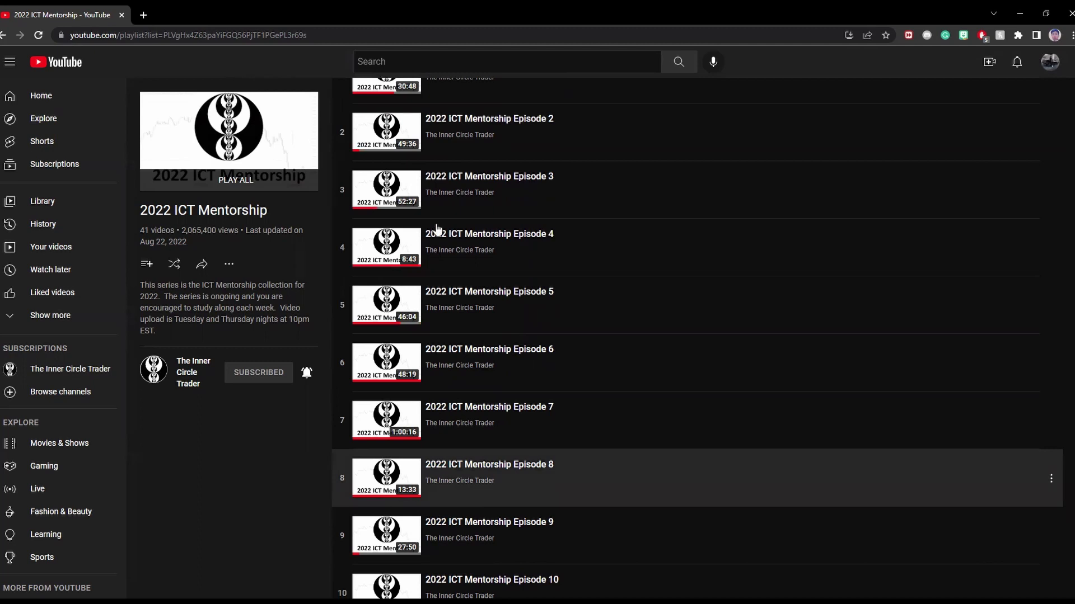
scroll(437, 230, up, 1)
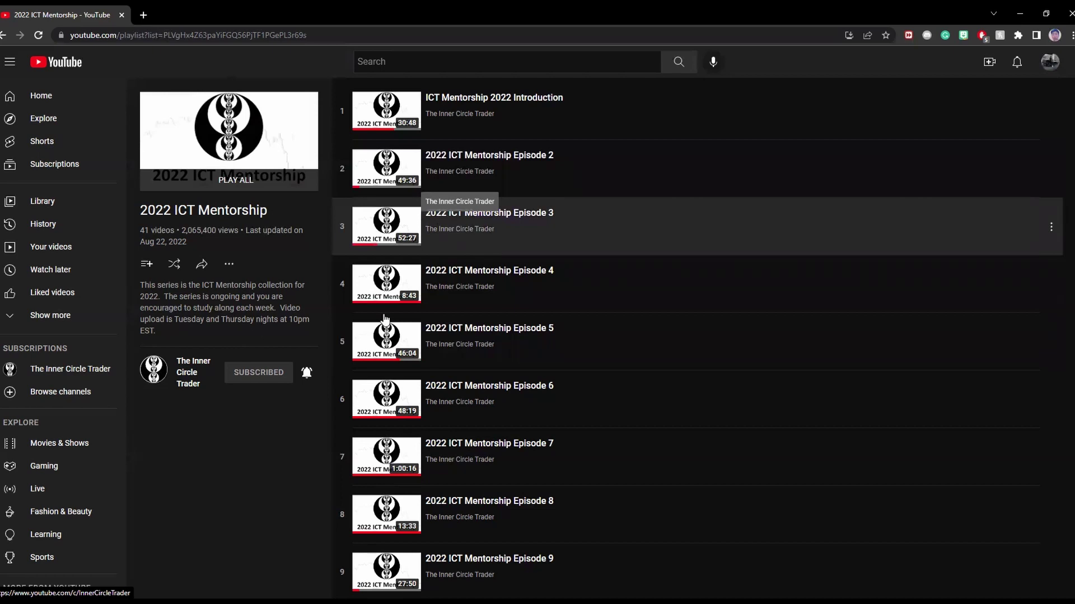
Load tradingview.com in a new tab and open its chart page showing recent candles.
click(143, 16)
text(tradingview.com)
key(Return)
mouse_move(358, 65)
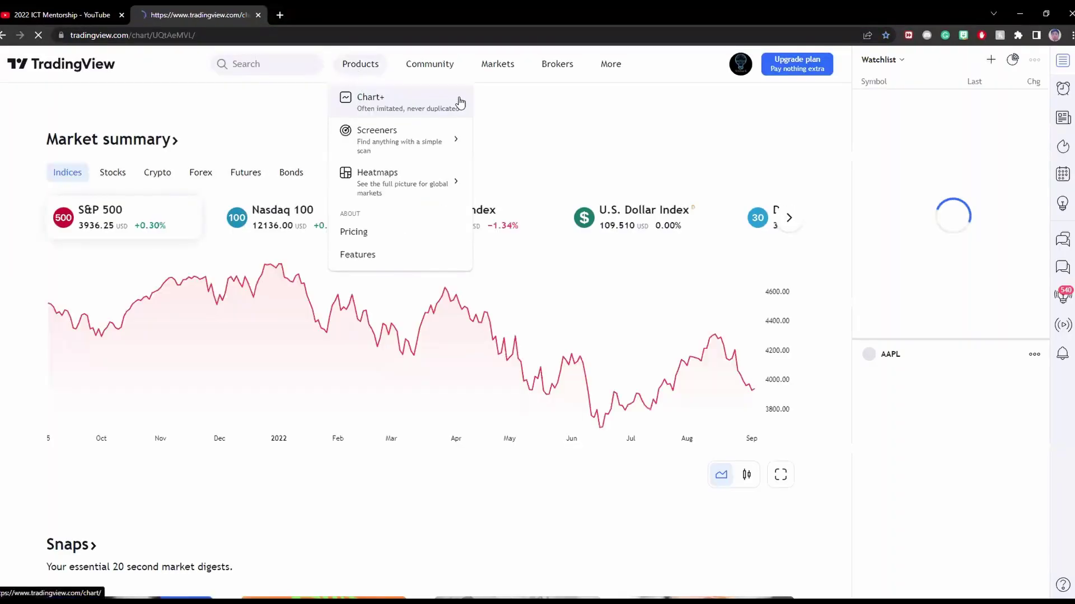
click(373, 99)
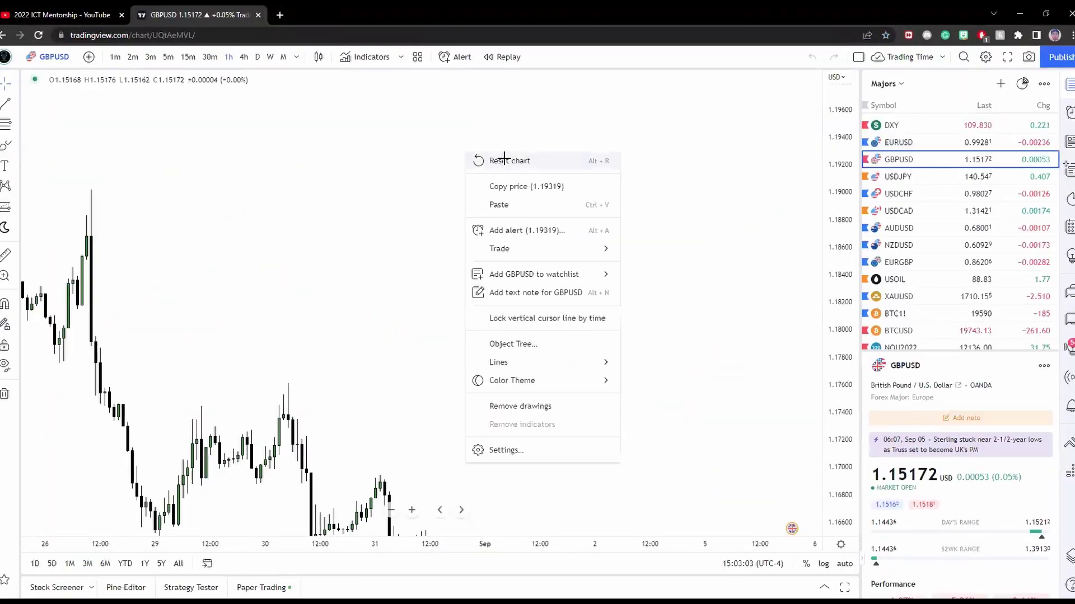
drag(599, 172, 540, 271)
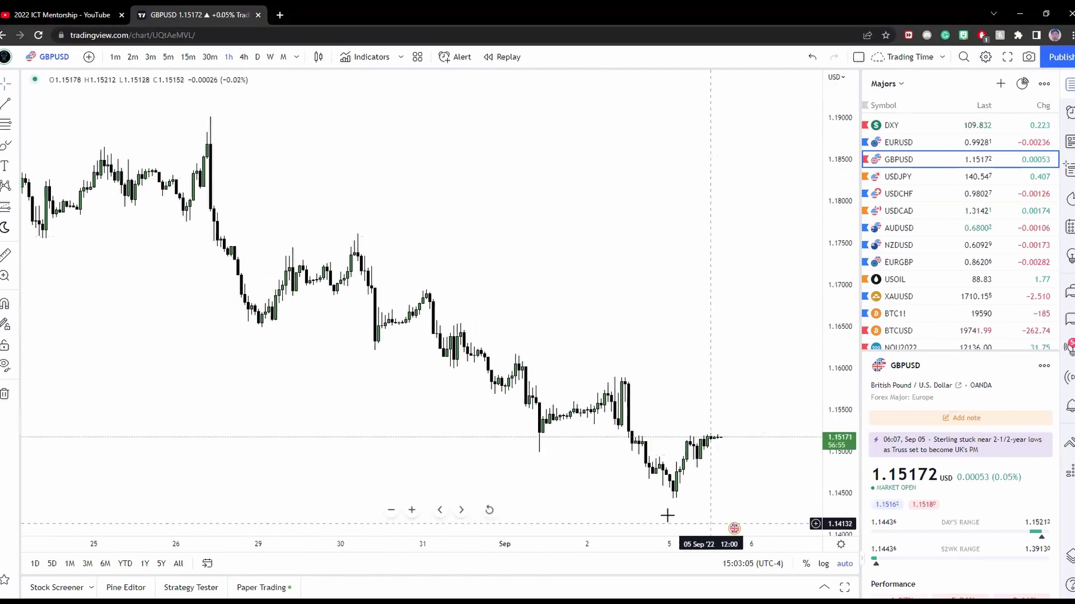
Start bar replay on the GBPUSD 1-hour chart from the 26 Aug 04:00 bar and reset the view.
click(500, 59)
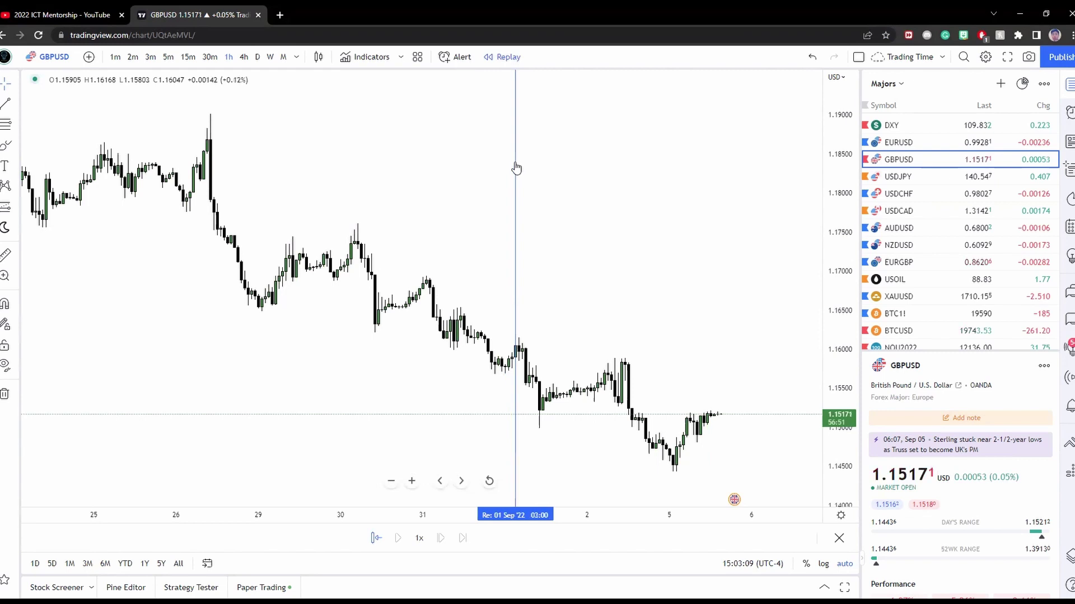
scroll(348, 196, down, 4)
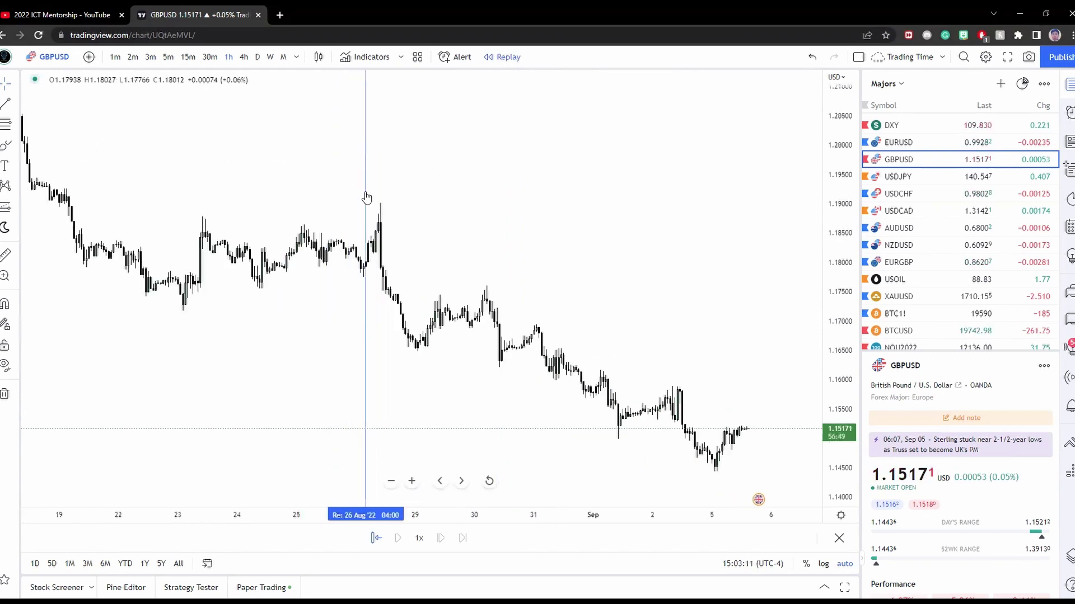
click(365, 196)
right_click(537, 235)
click(579, 246)
scroll(394, 235, up, 3)
scroll(506, 247, up, 3)
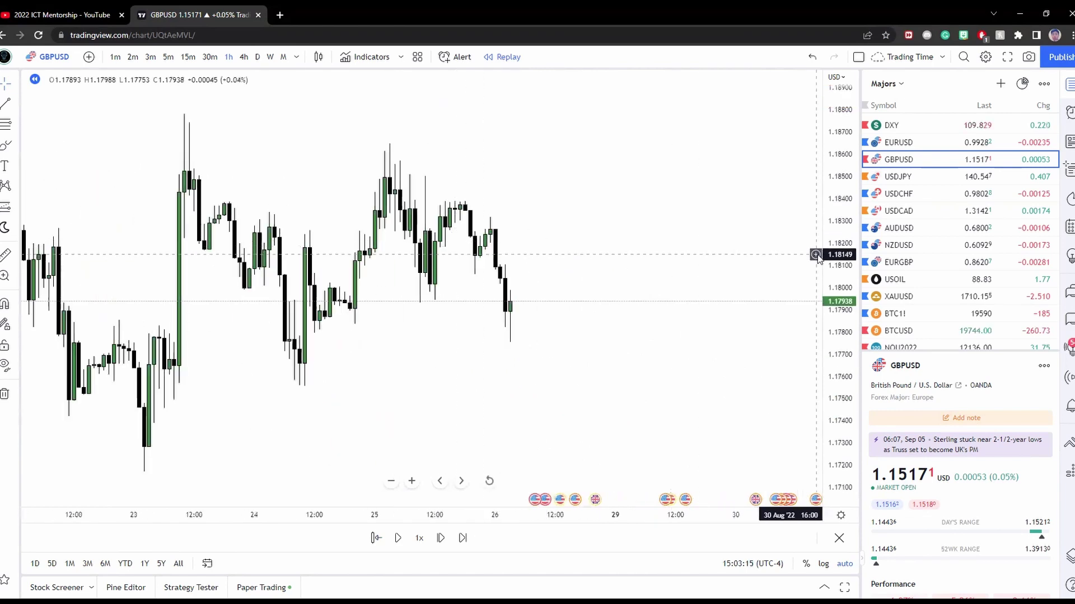
scroll(733, 202, down, 5)
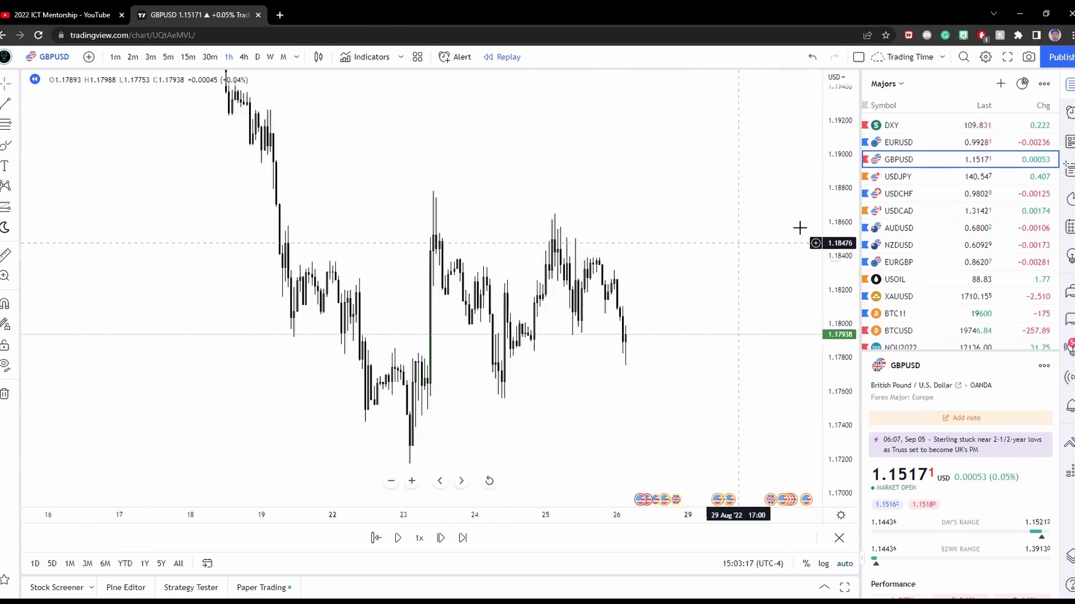
drag(671, 275, 571, 259)
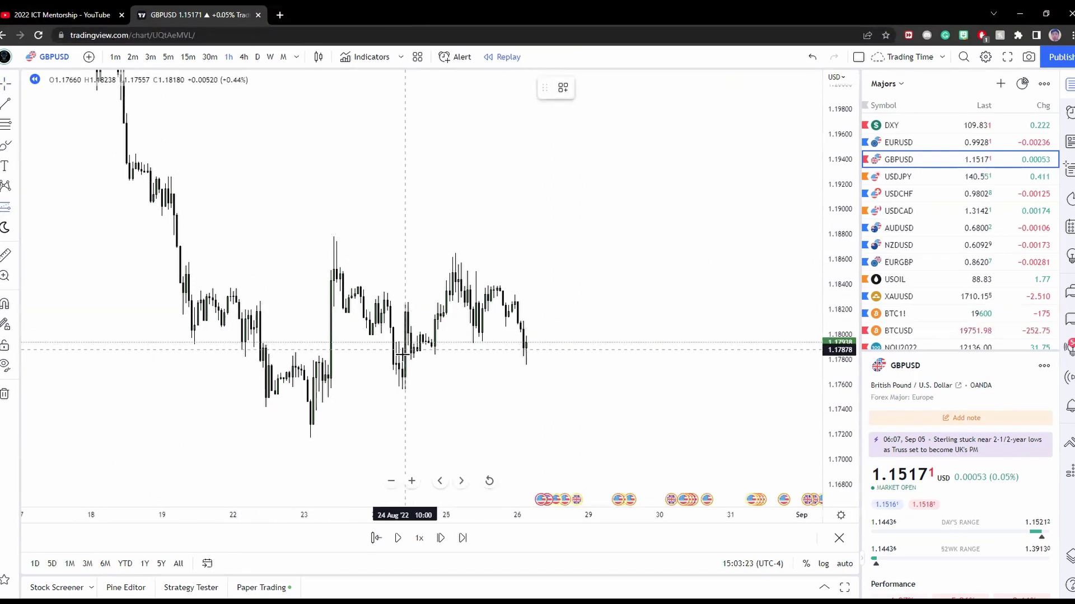
Draw a shortened long position with entry near 1.1786, stop 1.1756 and target 1.1839.
click(411, 353)
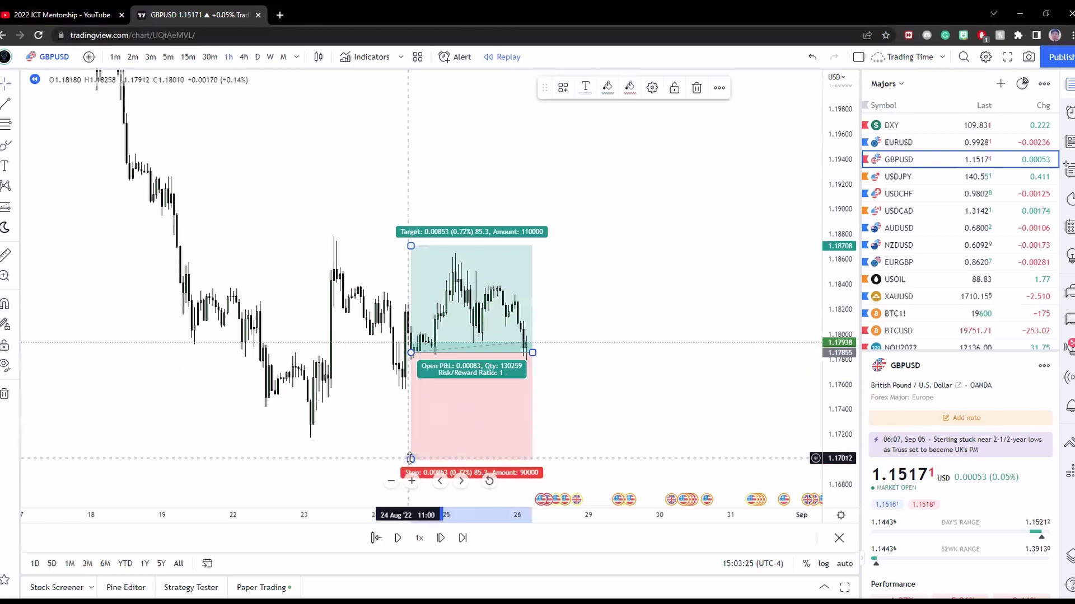
drag(411, 455, 411, 389)
drag(411, 245, 406, 286)
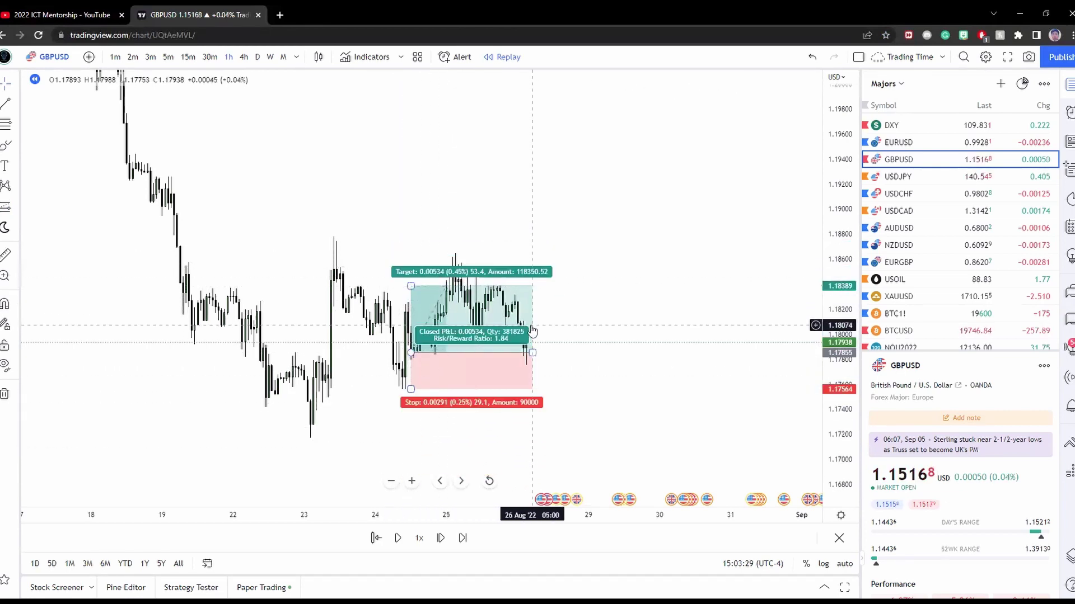
drag(532, 353, 453, 350)
Delete the long position from the chart.
click(479, 346)
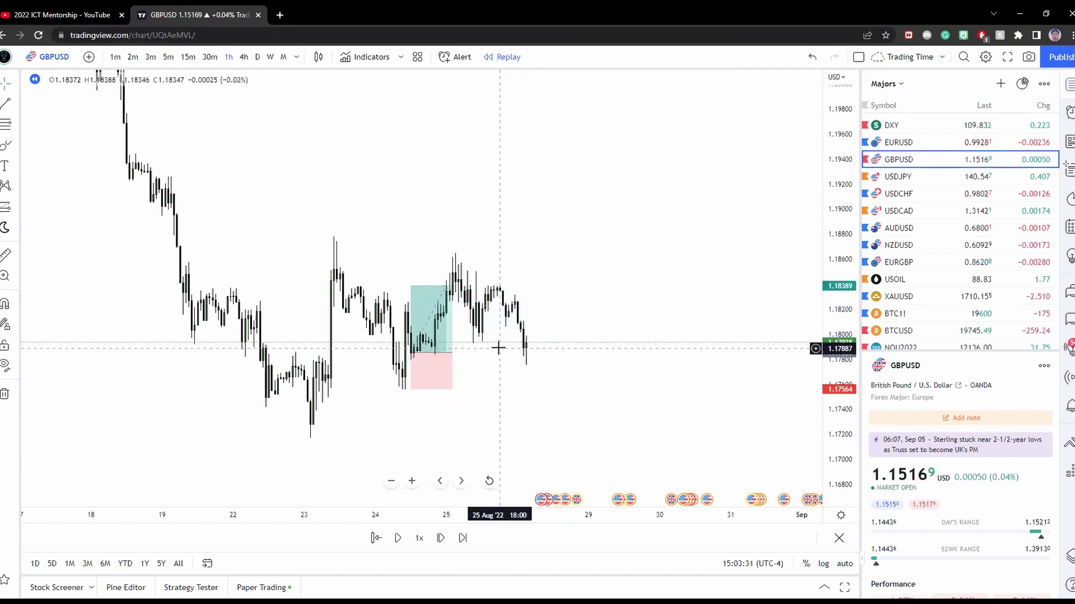
mouse_move(421, 348)
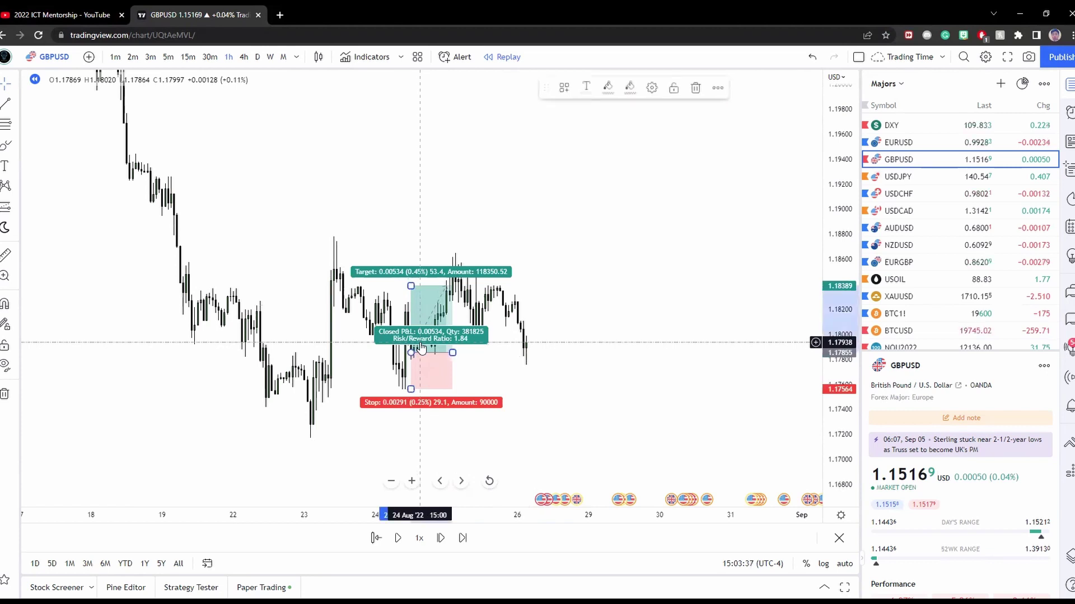
key(Delete)
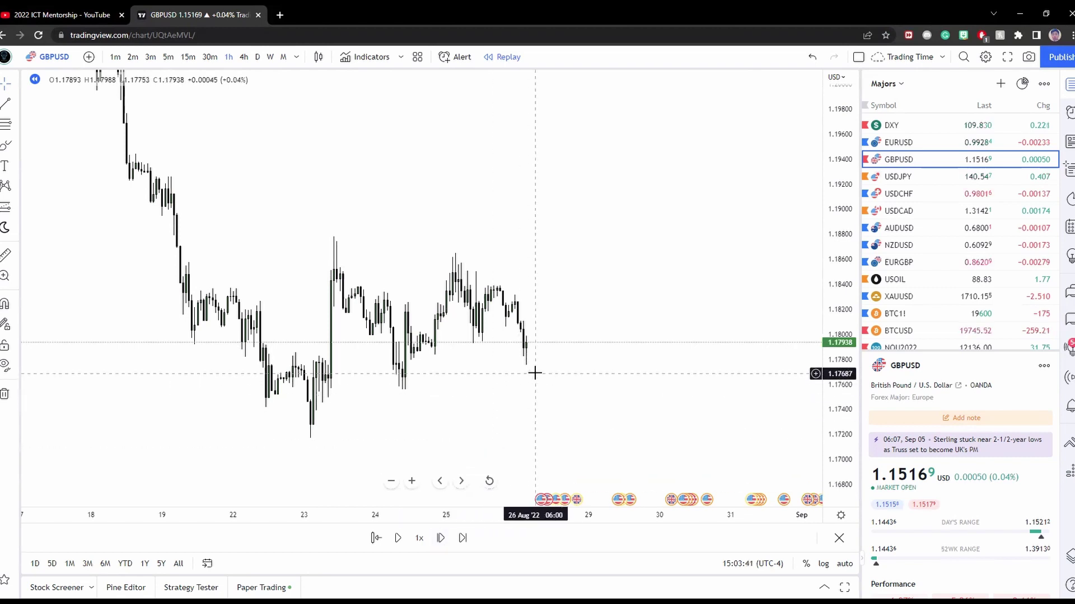
scroll(576, 300, right, 3)
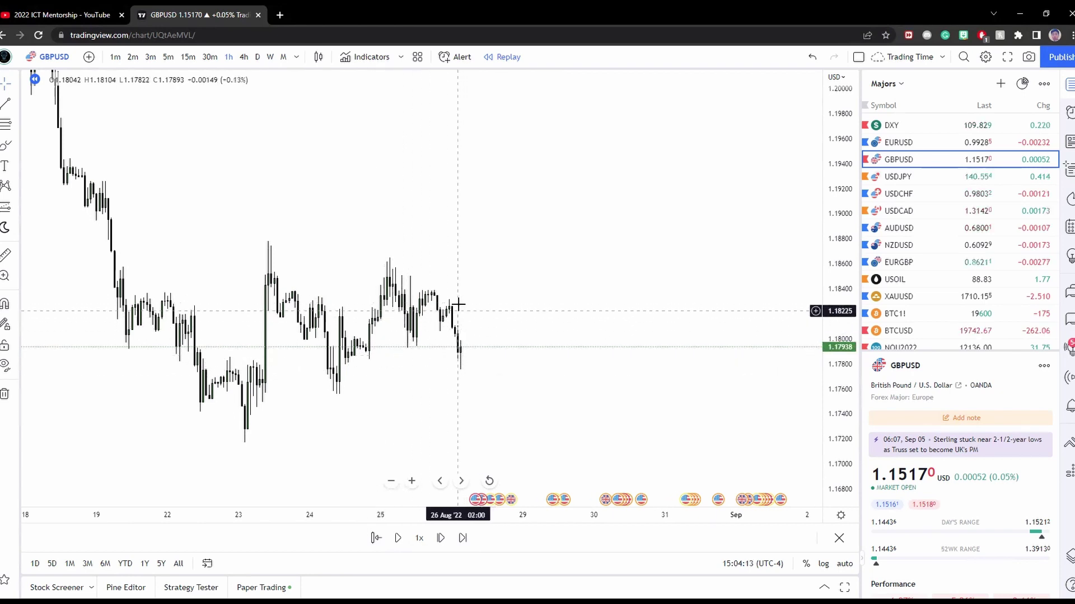
Draw a horizontal ray at about 1.1832.
click(16, 105)
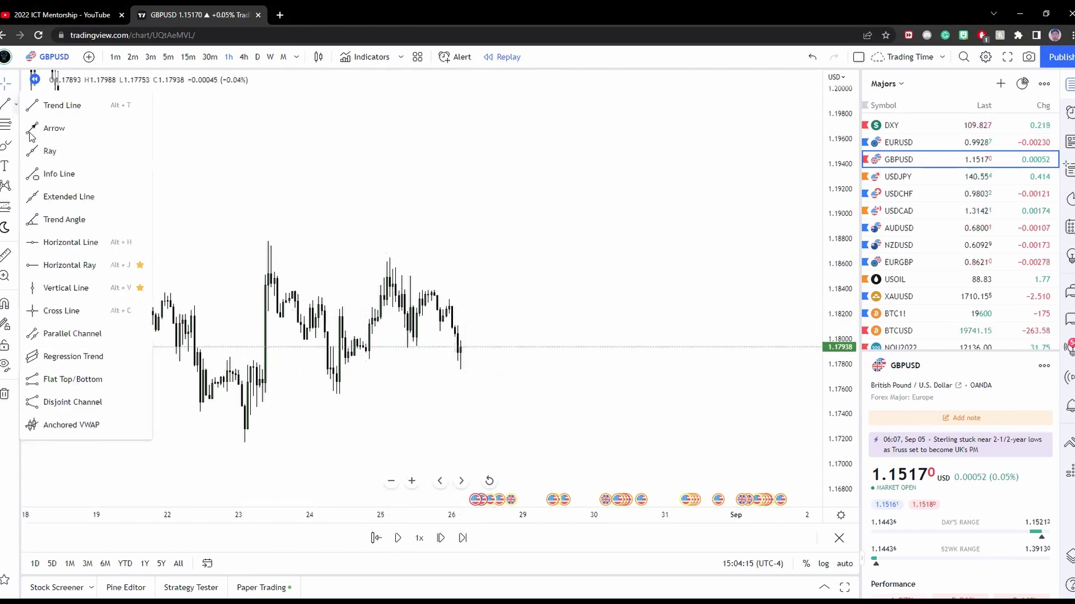
click(28, 296)
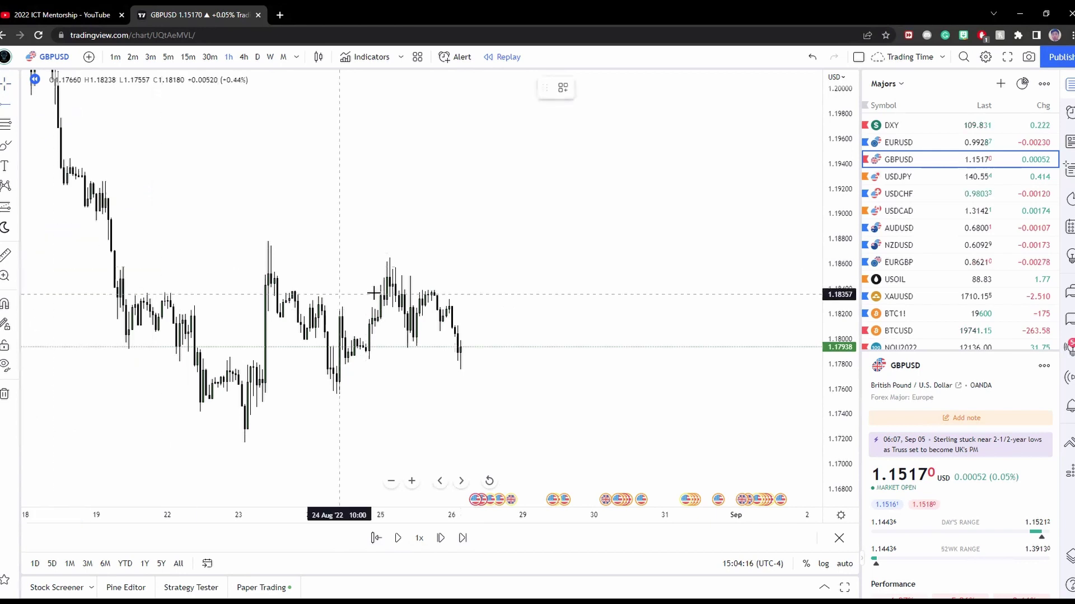
click(444, 299)
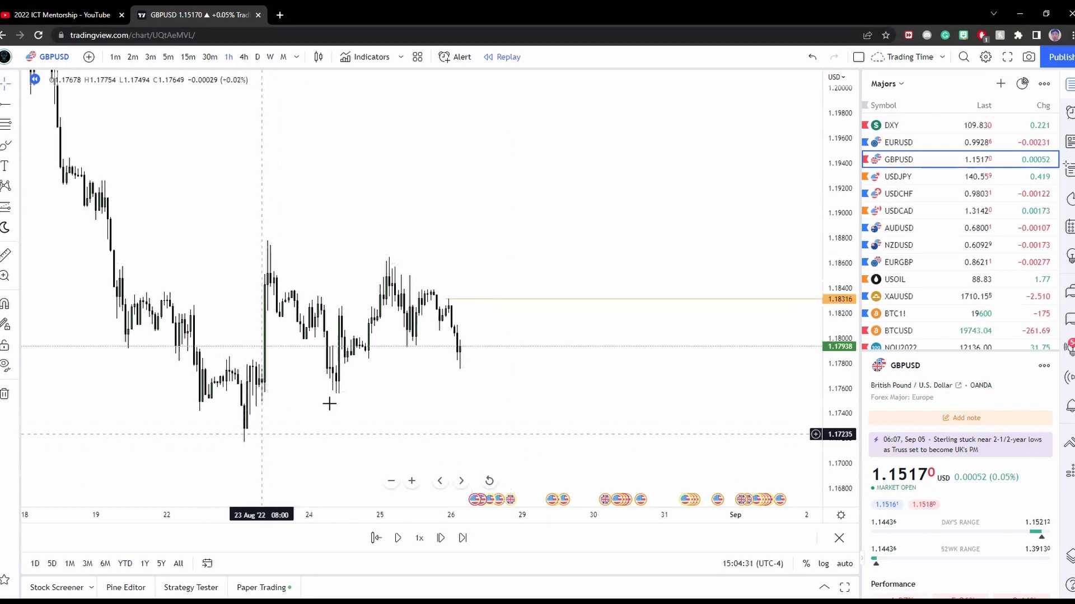
Step the replay eight bars forward to 1.17537, then pick the Short Position tool.
click(438, 542)
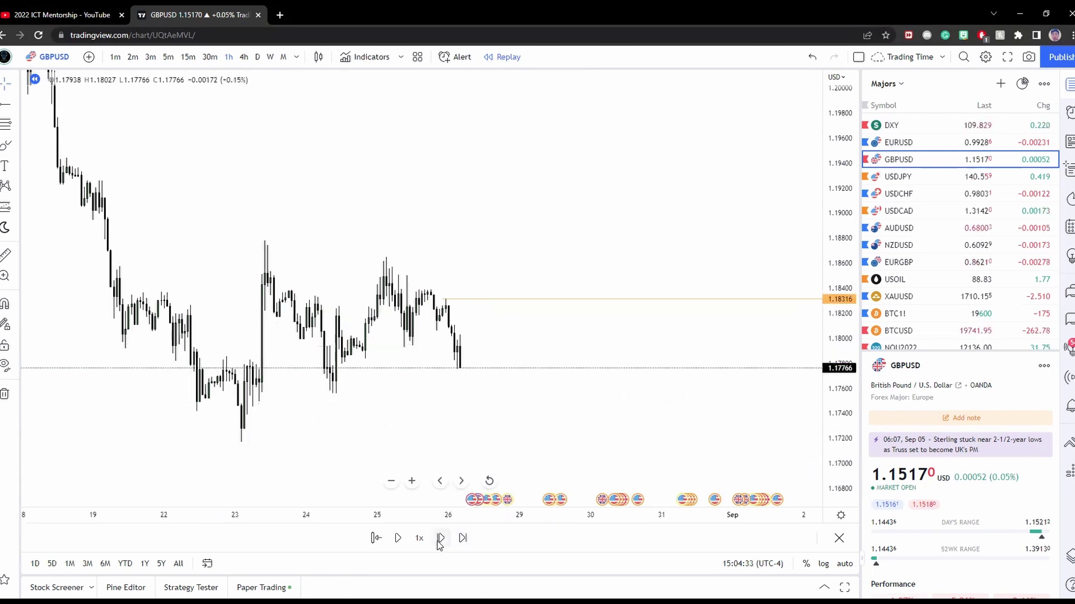
click(440, 542)
click(440, 542)
click(440, 540)
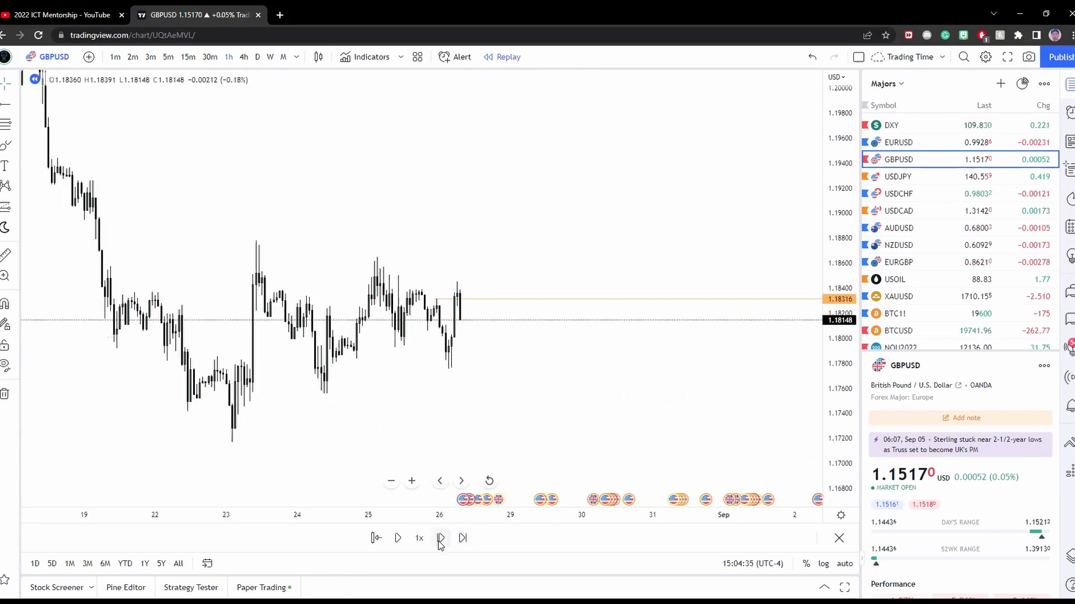
click(440, 540)
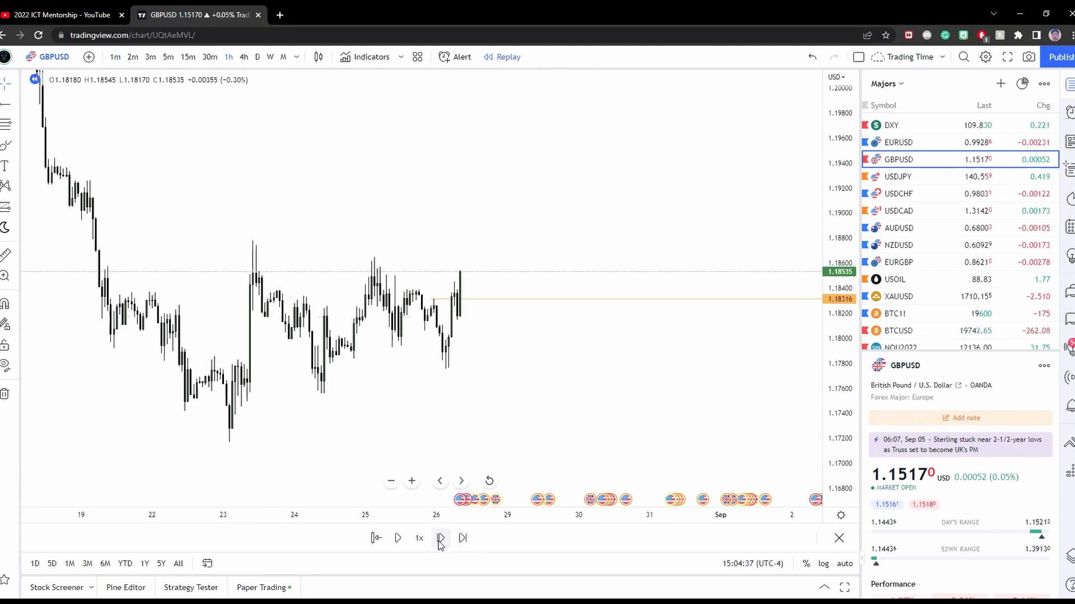
click(440, 540)
click(440, 540)
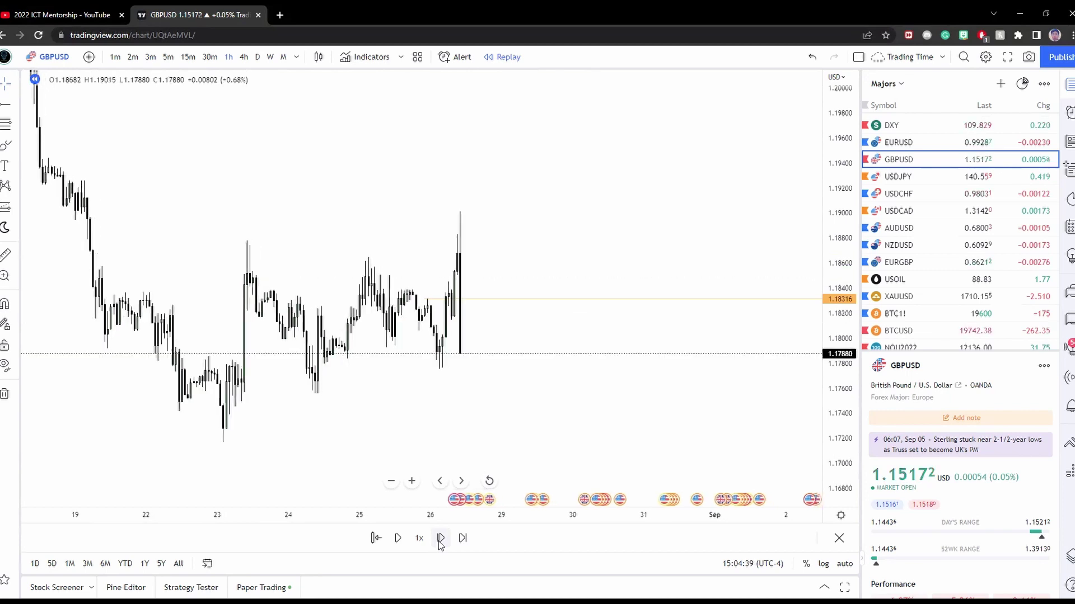
click(440, 540)
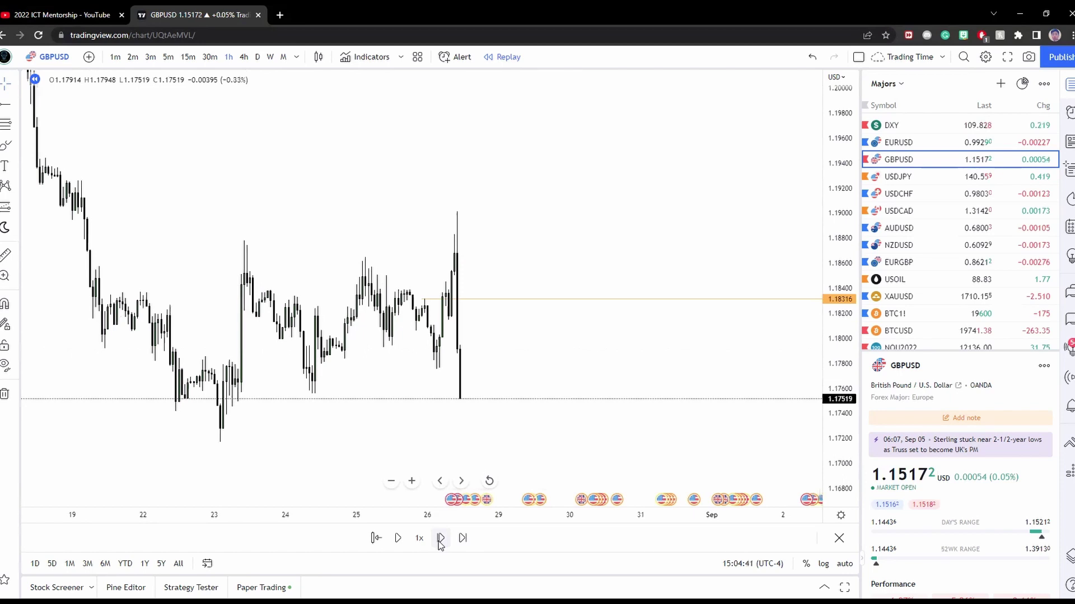
click(440, 540)
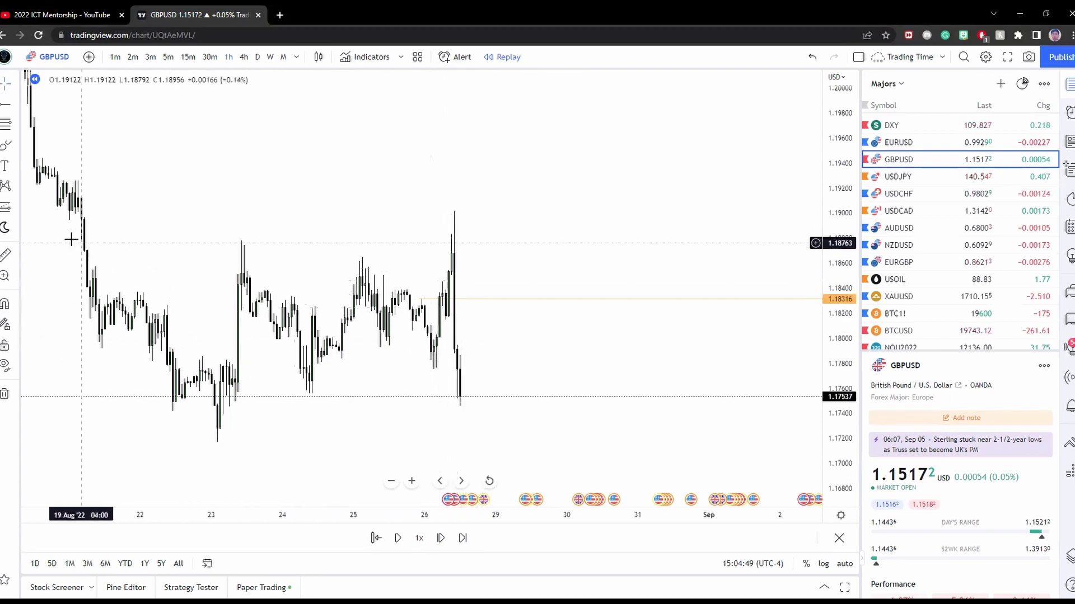
click(5, 207)
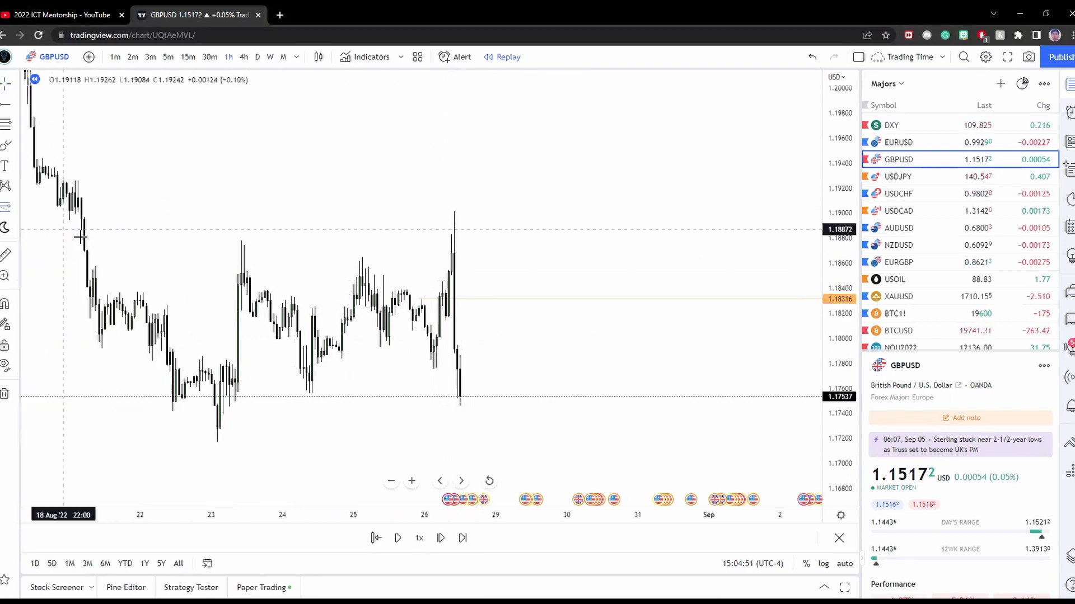
click(66, 231)
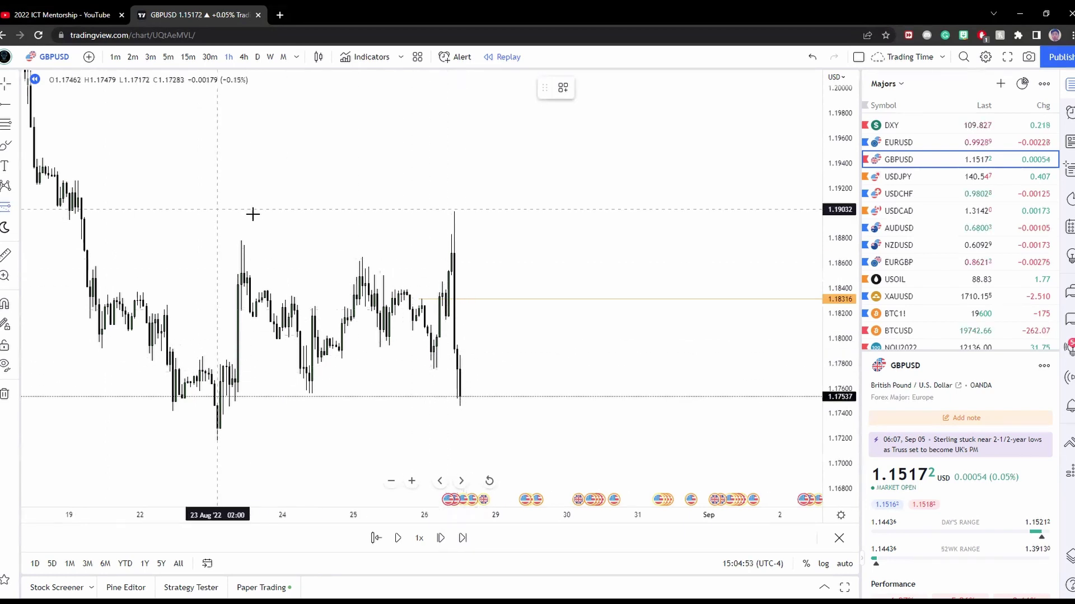
Draw a widened short position with entry 1.17824, stop 1.18533 and target 1.16972.
click(456, 361)
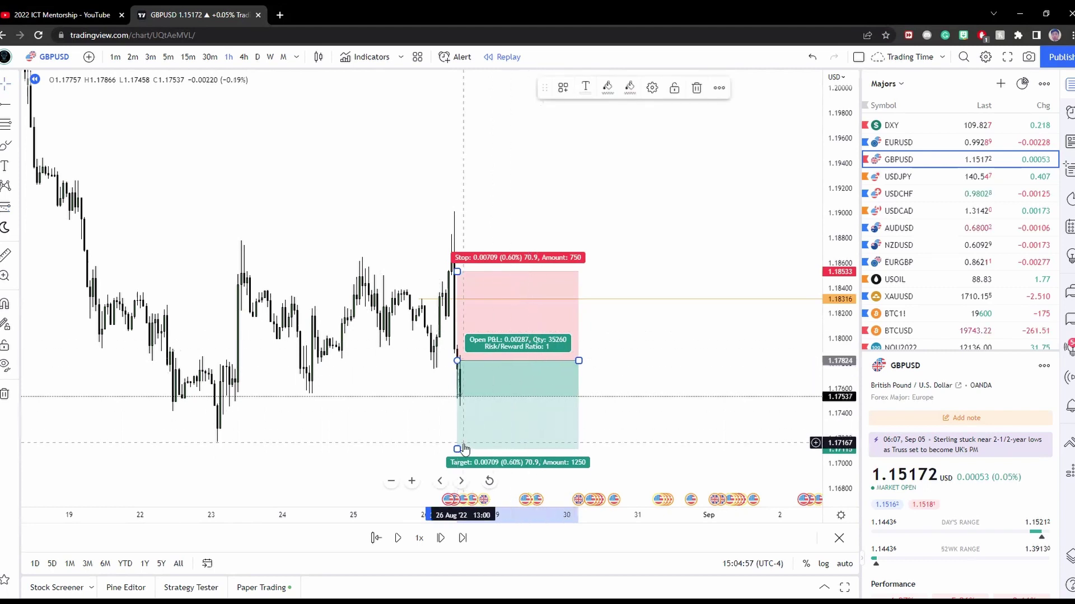
drag(456, 450, 457, 439)
scroll(635, 397, down, 3)
scroll(635, 397, down, 2)
scroll(427, 388, right, 3)
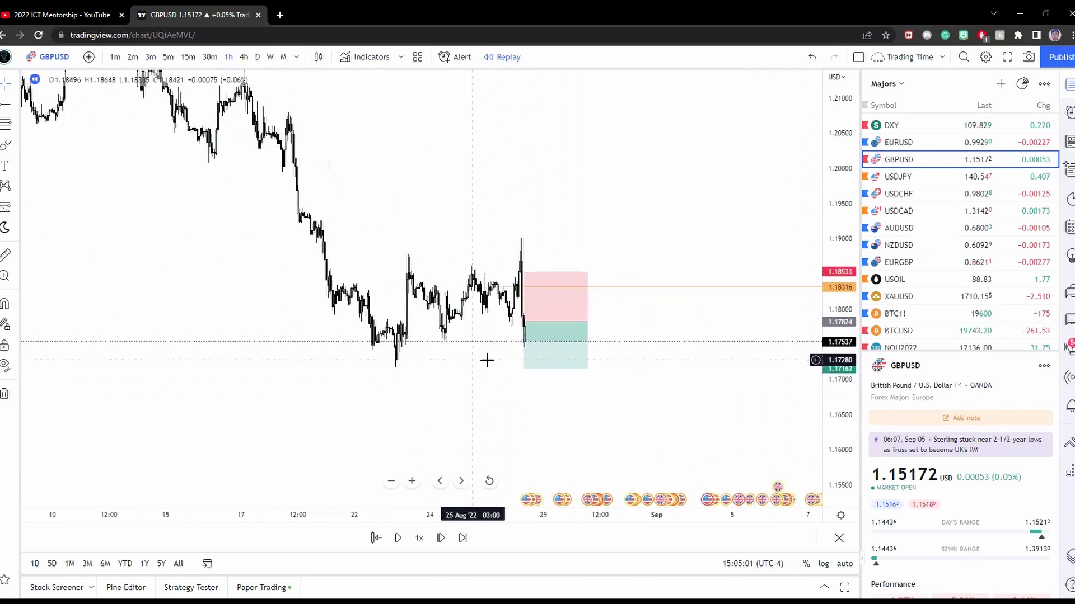
drag(523, 368, 523, 382)
click(597, 328)
drag(588, 322, 611, 322)
click(676, 329)
scroll(585, 322, up, 2)
scroll(585, 322, up, 2)
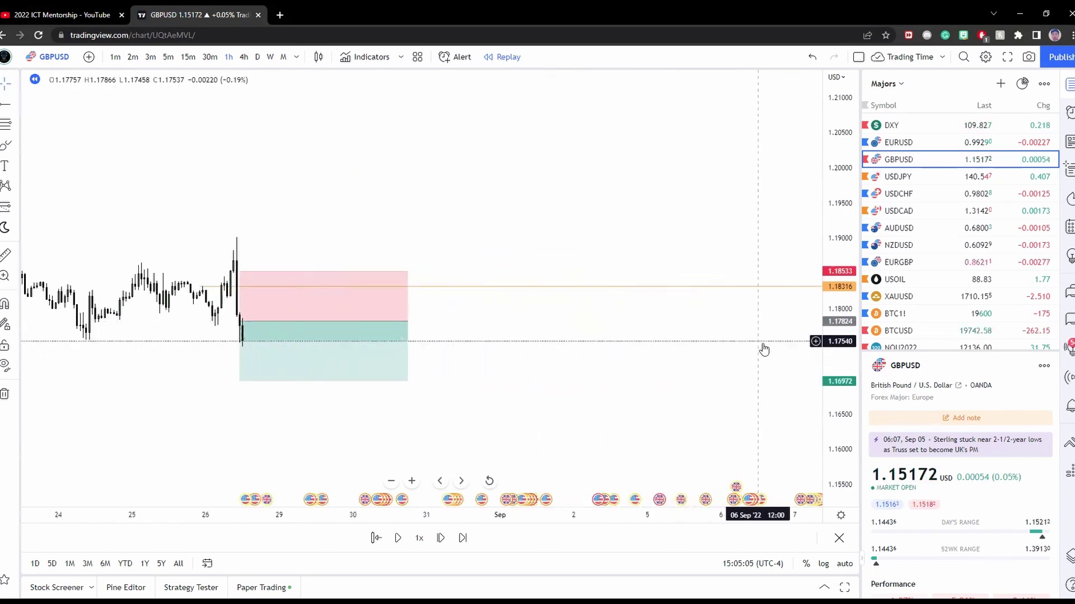
scroll(707, 360, left, 3)
click(530, 366)
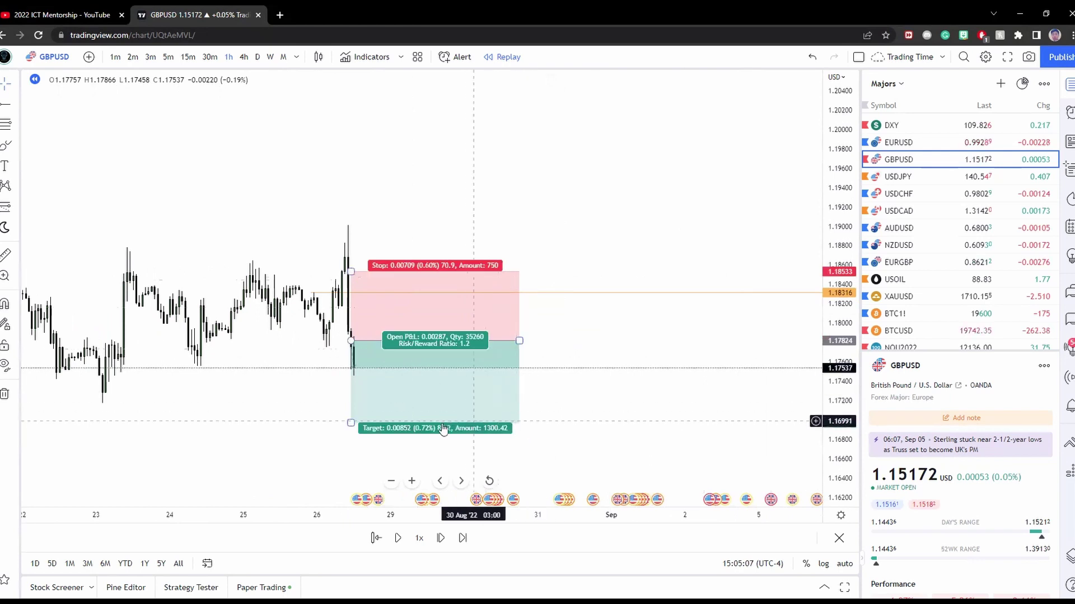
Step the replay four bars until price reaches the 1.16972 target.
click(441, 538)
click(441, 538)
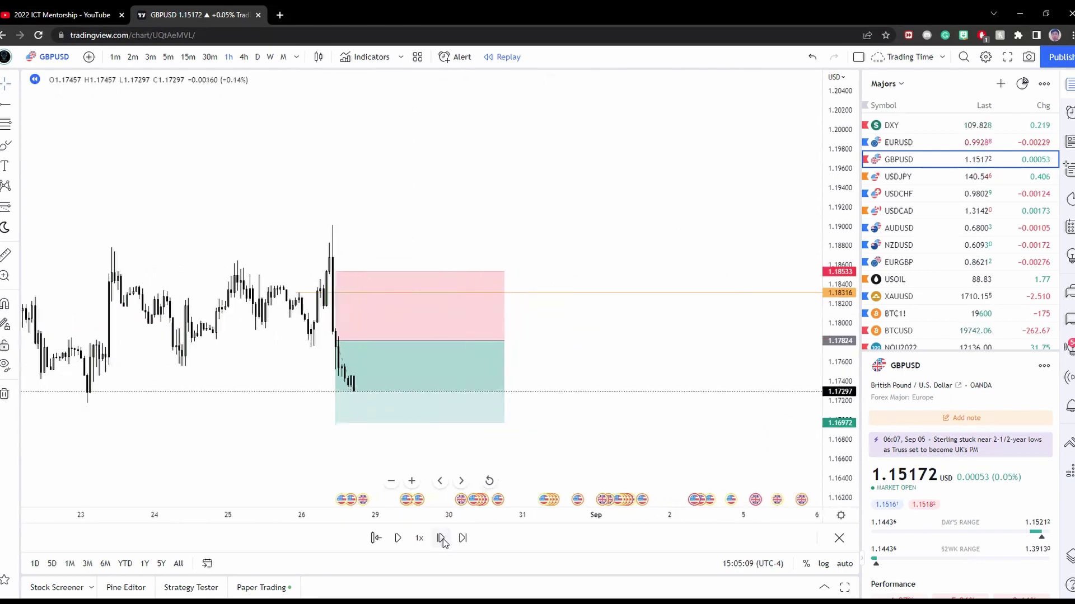
click(440, 538)
click(441, 538)
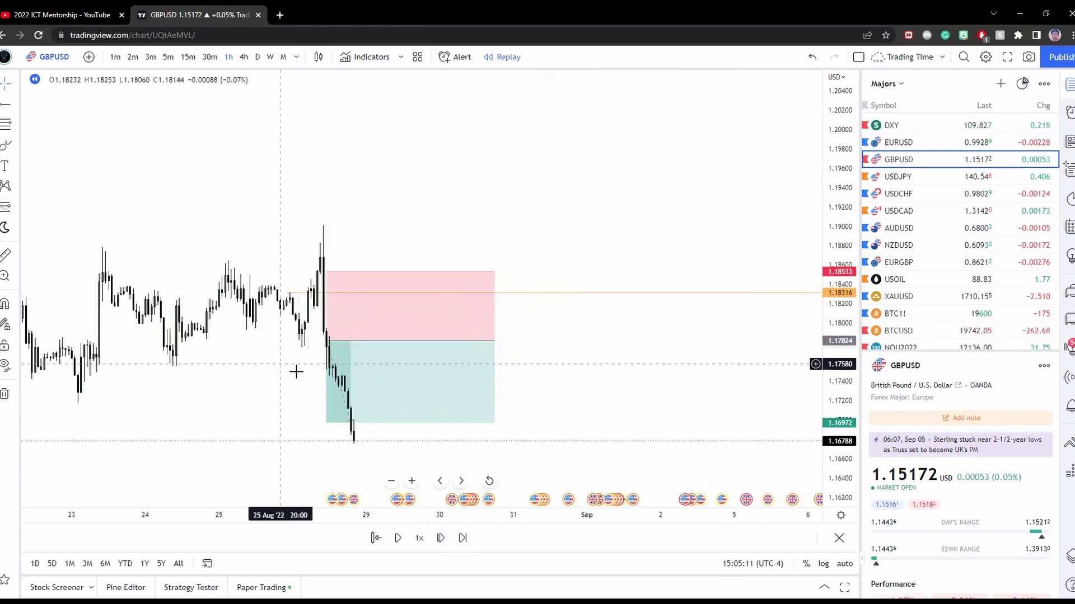
Move the short position to entry 1.18264, target 1.17598 and stop 1.19030.
drag(319, 353, 400, 384)
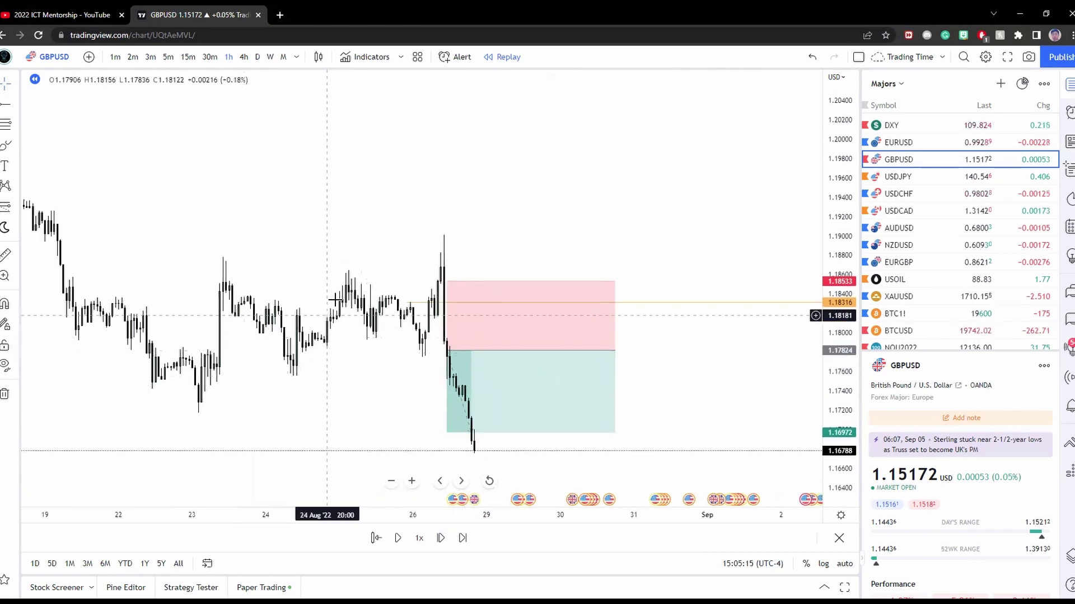
drag(492, 343, 486, 260)
drag(441, 348, 446, 379)
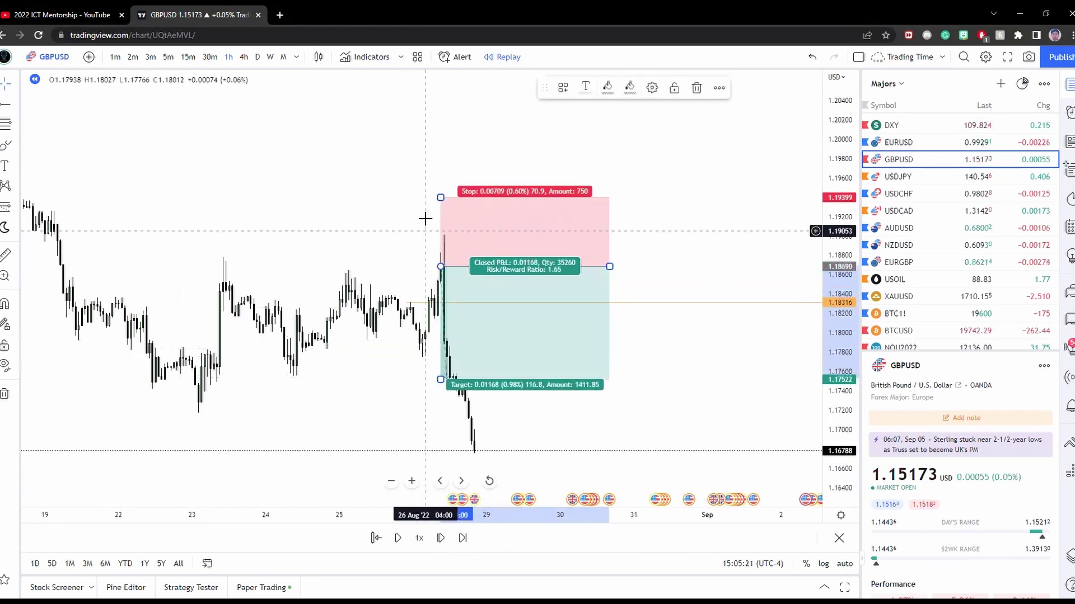
drag(440, 211, 440, 233)
Delete the short position drawing.
click(466, 209)
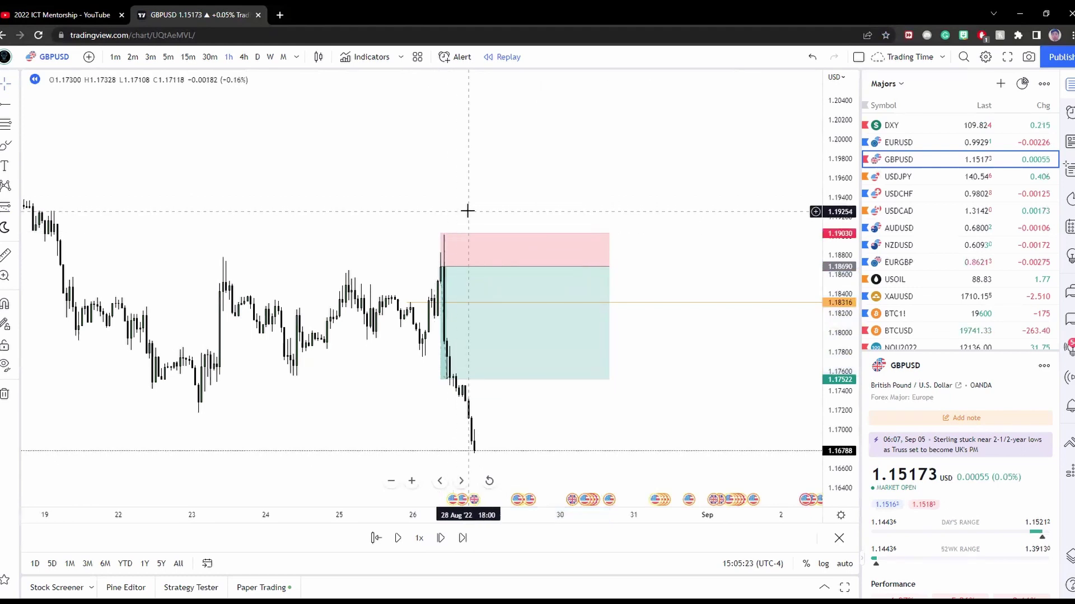
click(476, 261)
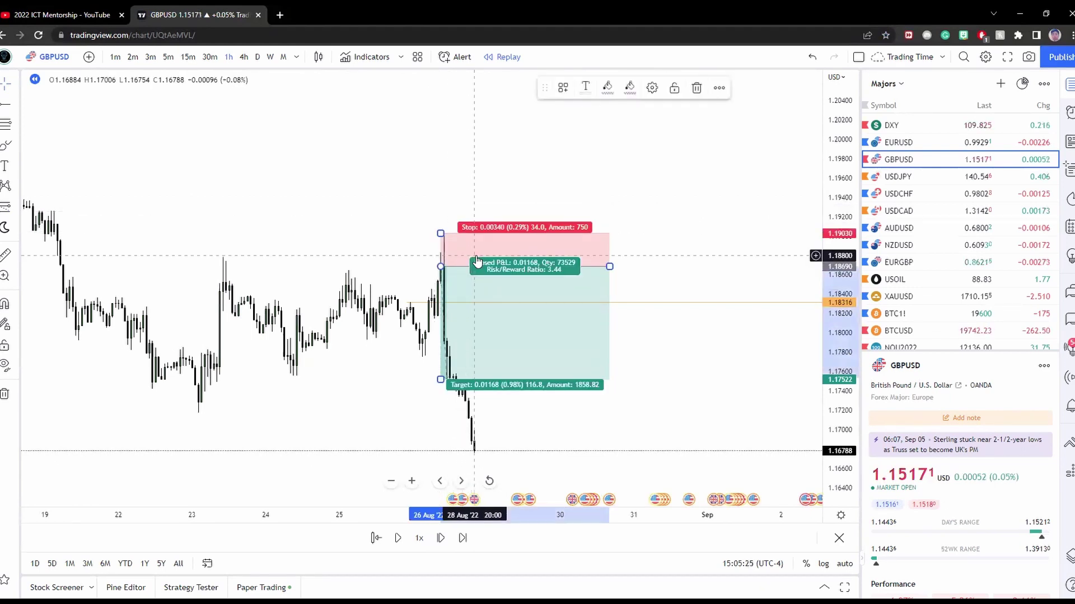
key(Delete)
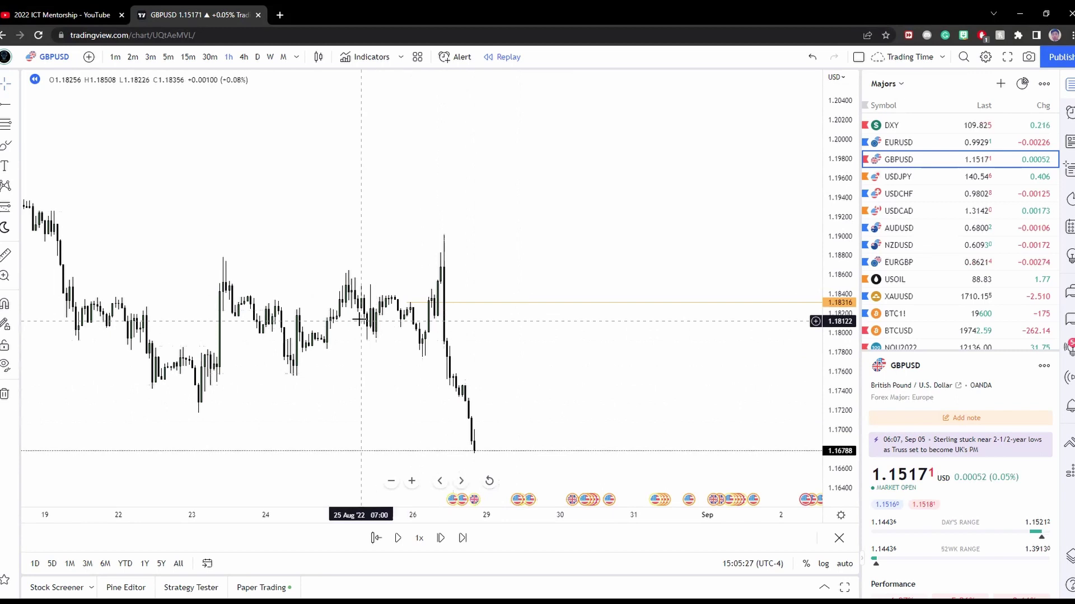
Step the replay forward two bars and pan back to the 18 Aug bars.
click(441, 538)
click(441, 538)
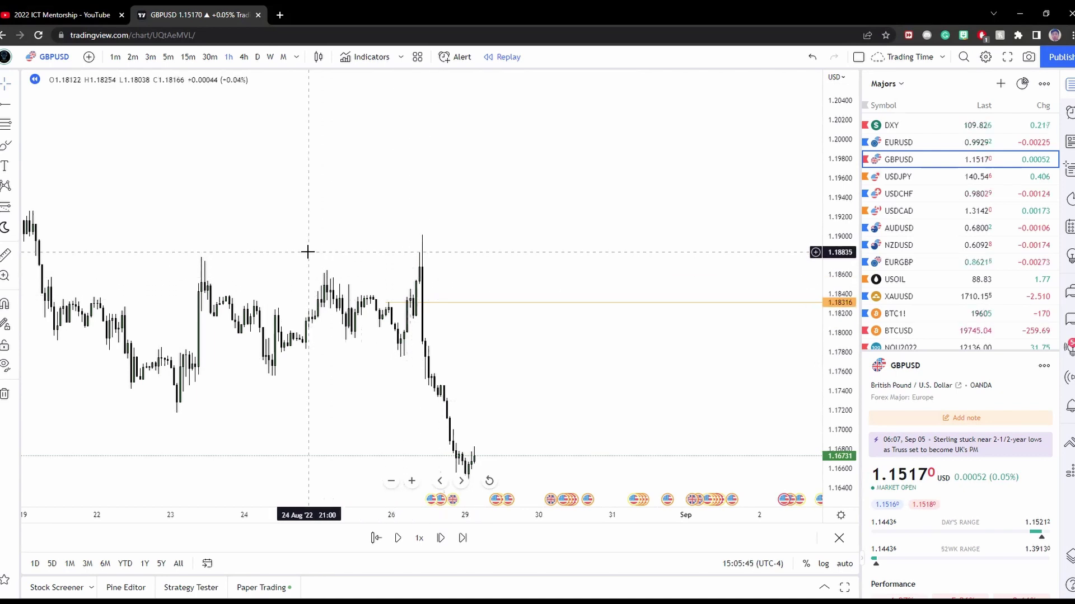
drag(308, 249, 578, 259)
scroll(430, 200, up, 3)
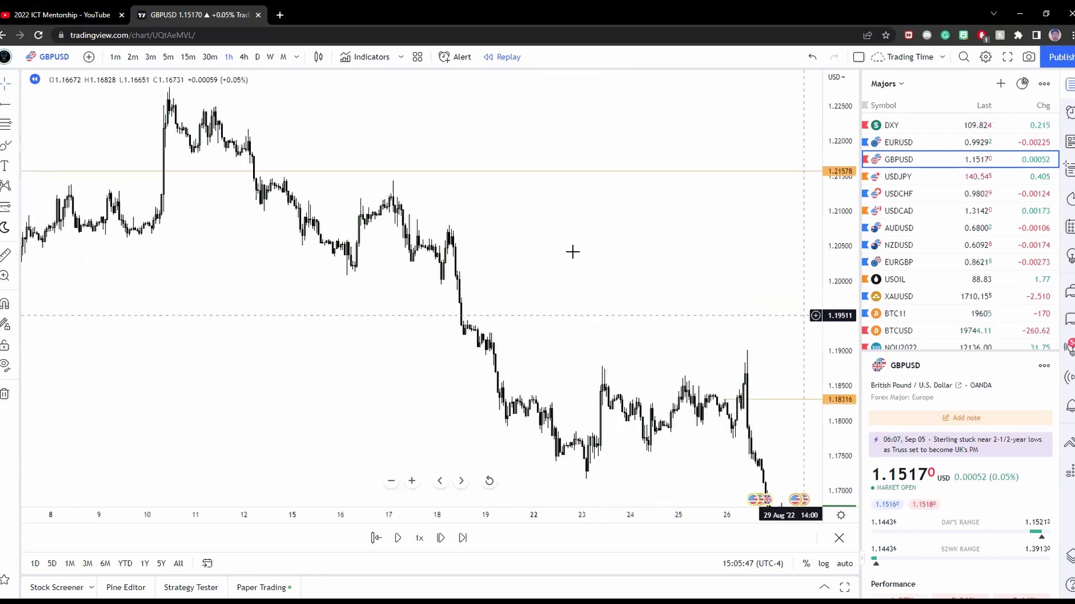
scroll(353, 325, up, 2)
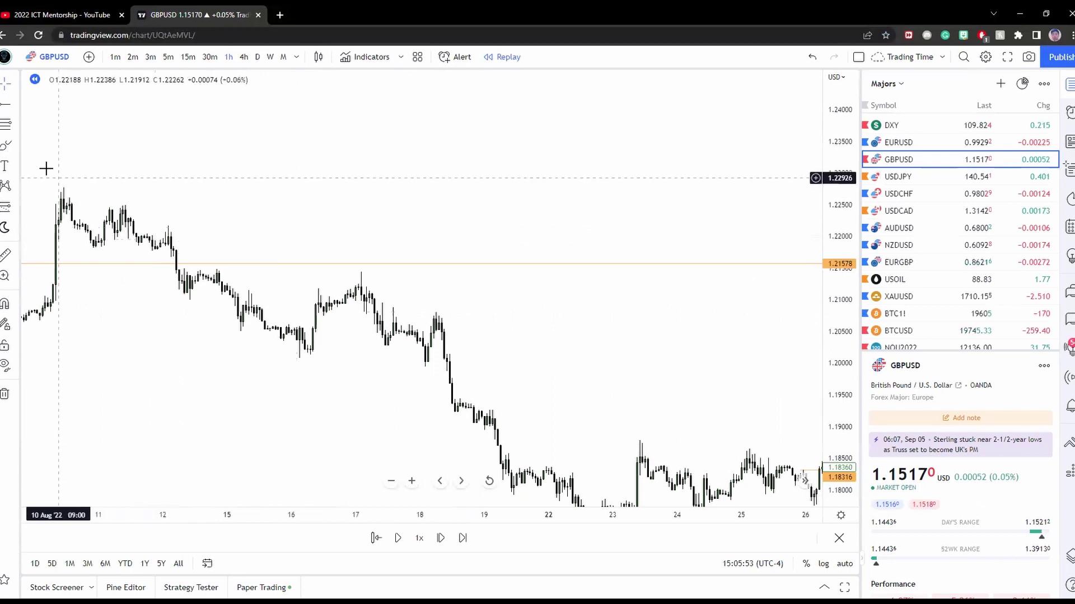
Draw a short at the 18 Aug high with stop just above and target 1.19792.
click(435, 321)
drag(434, 242, 434, 290)
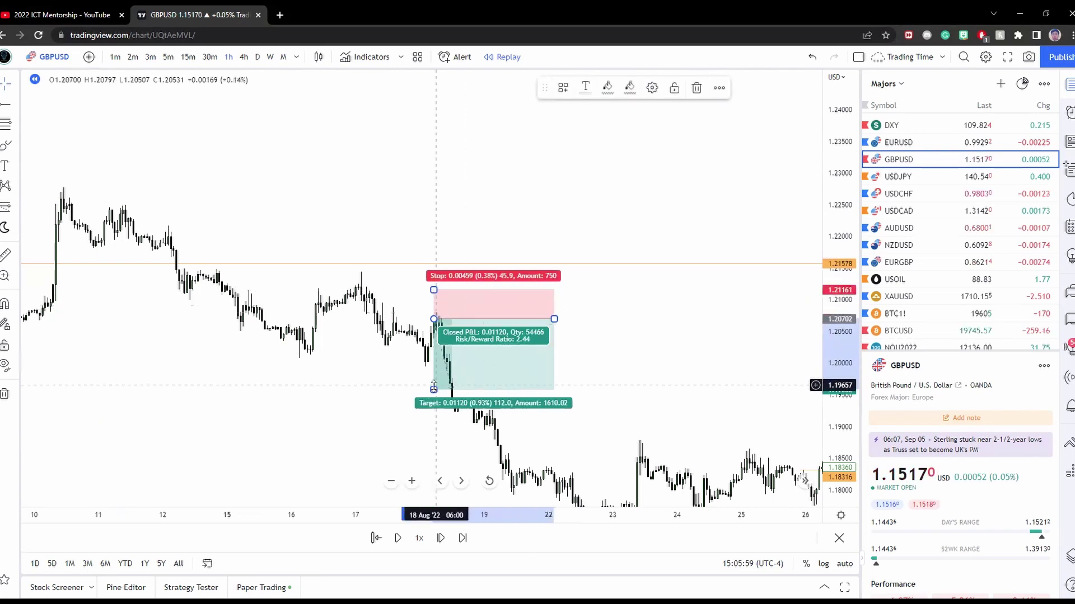
drag(433, 390, 433, 368)
scroll(364, 375, down, 1)
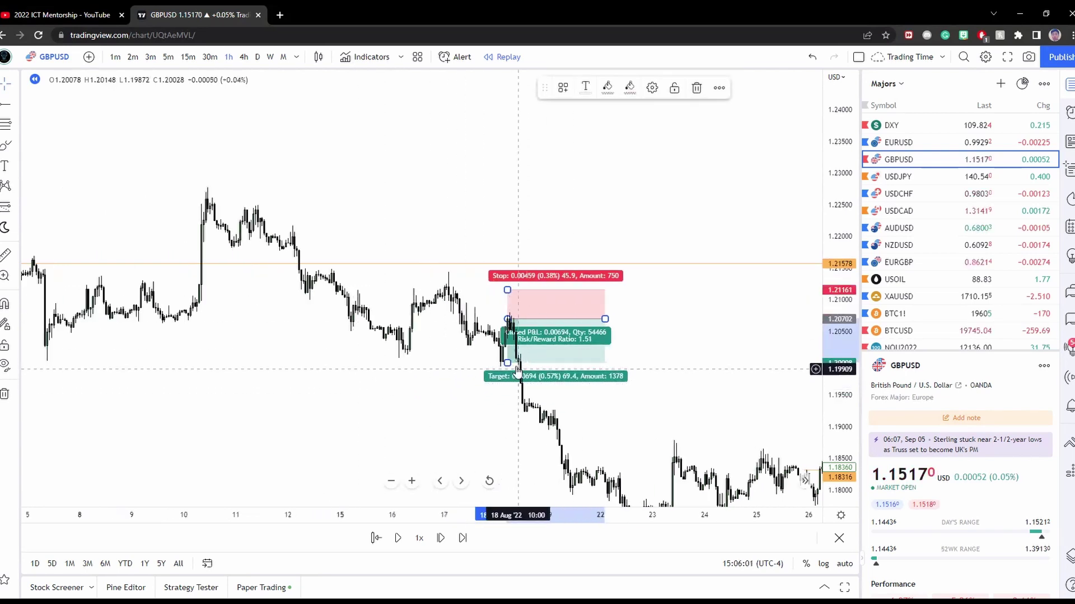
drag(508, 368, 508, 376)
click(641, 345)
scroll(641, 345, up, 1)
Delete the 18 Aug short and pan back to the latest replay bars.
click(483, 325)
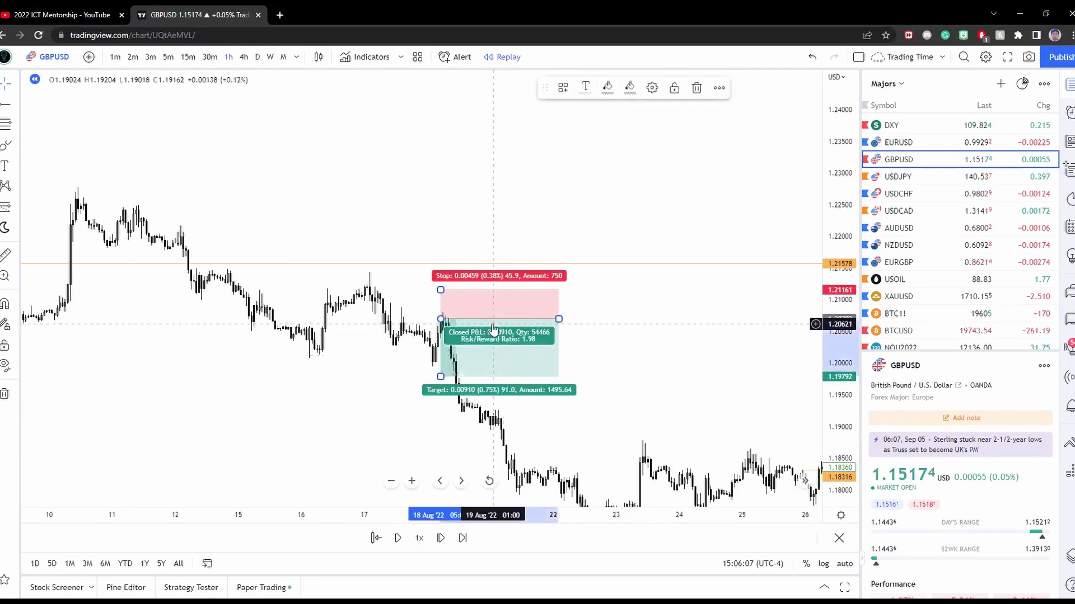
key(Delete)
drag(647, 331, 491, 336)
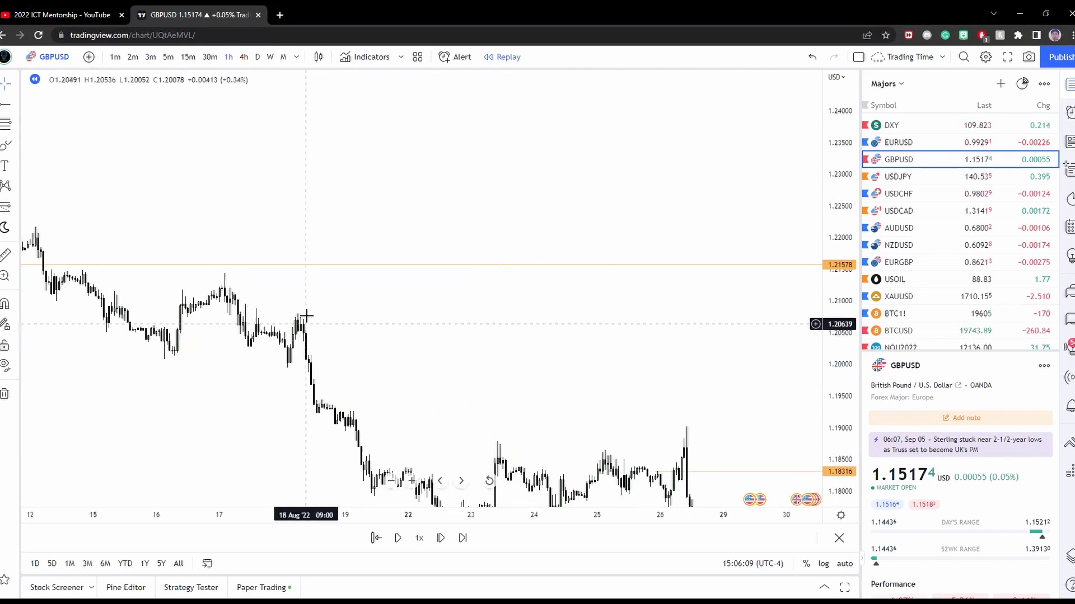
scroll(391, 334, right, 8)
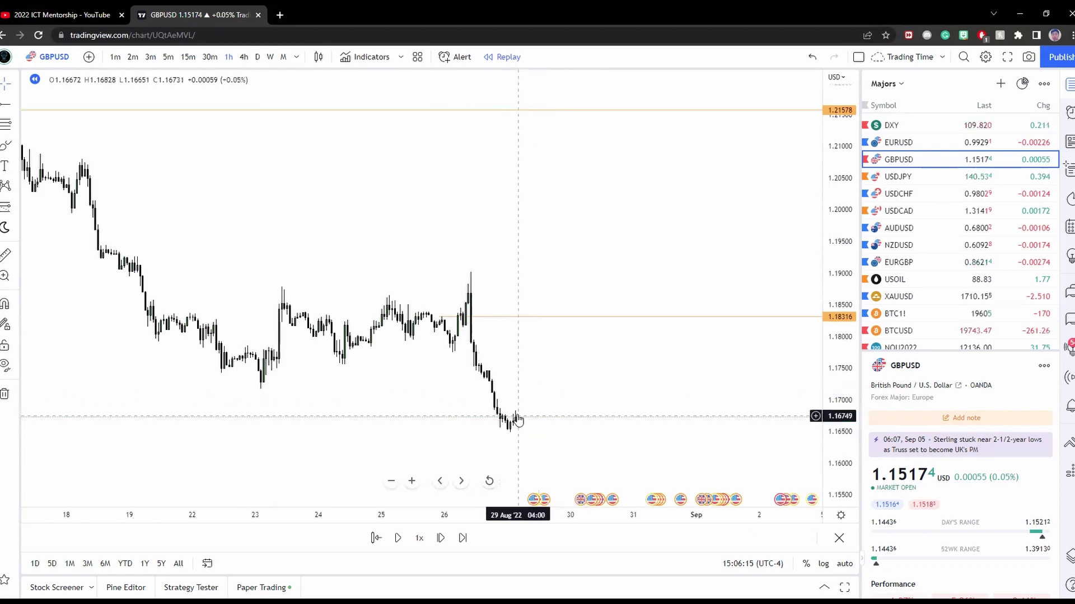
scroll(487, 412, up, 1)
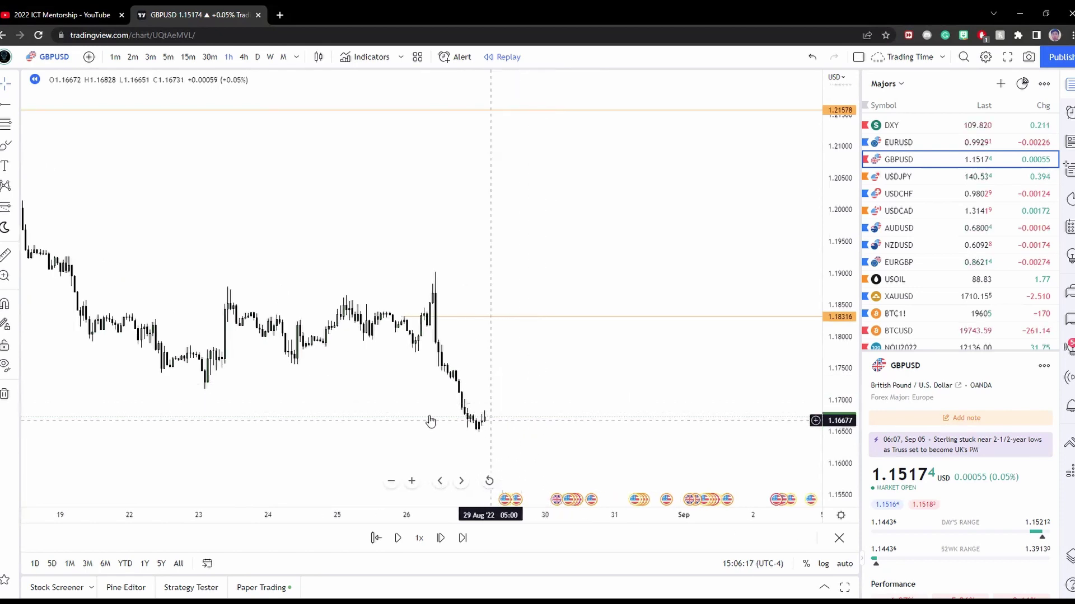
Draw a long position at 1.16731 with stop 1.16389 and target 1.17444.
click(17, 211)
click(106, 232)
click(481, 418)
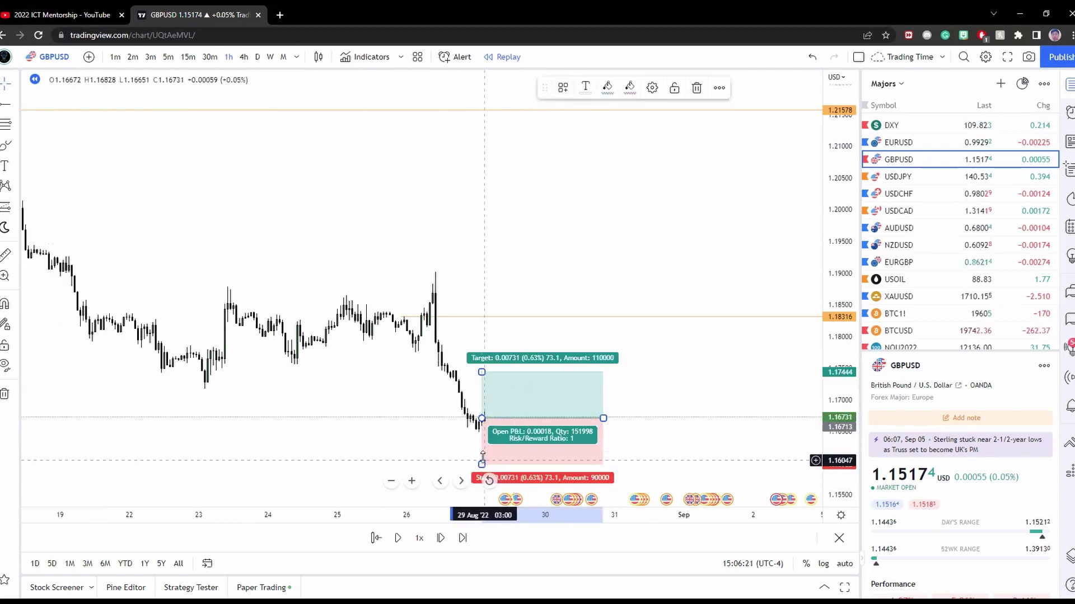
drag(481, 465, 481, 439)
click(650, 318)
Replay forward until the long hits its target, checking the 2.26 risk/reward result.
scroll(649, 318, right, 2)
click(459, 538)
click(476, 387)
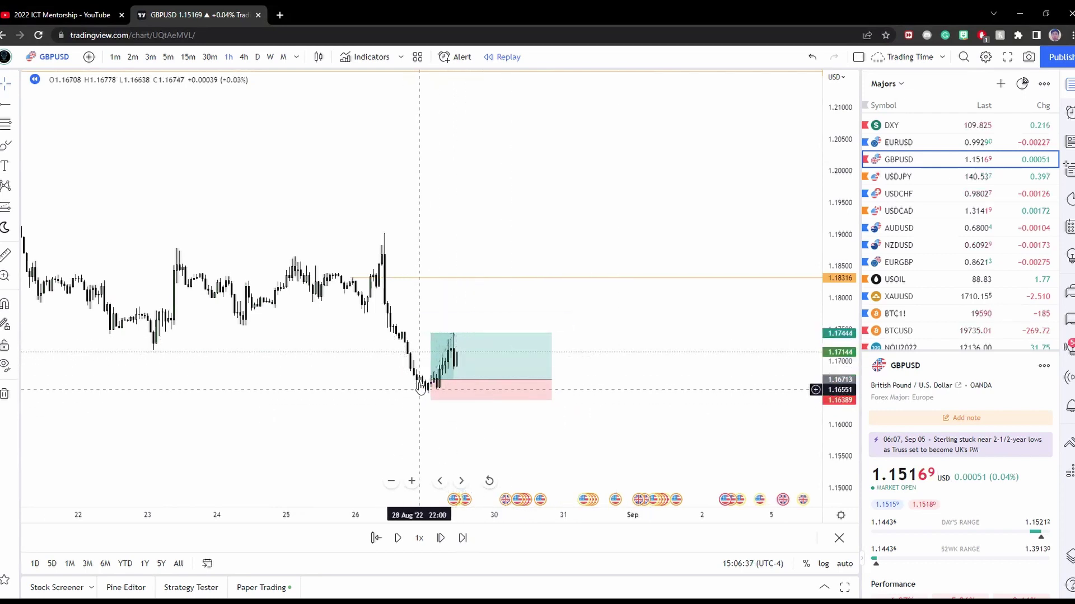
click(511, 354)
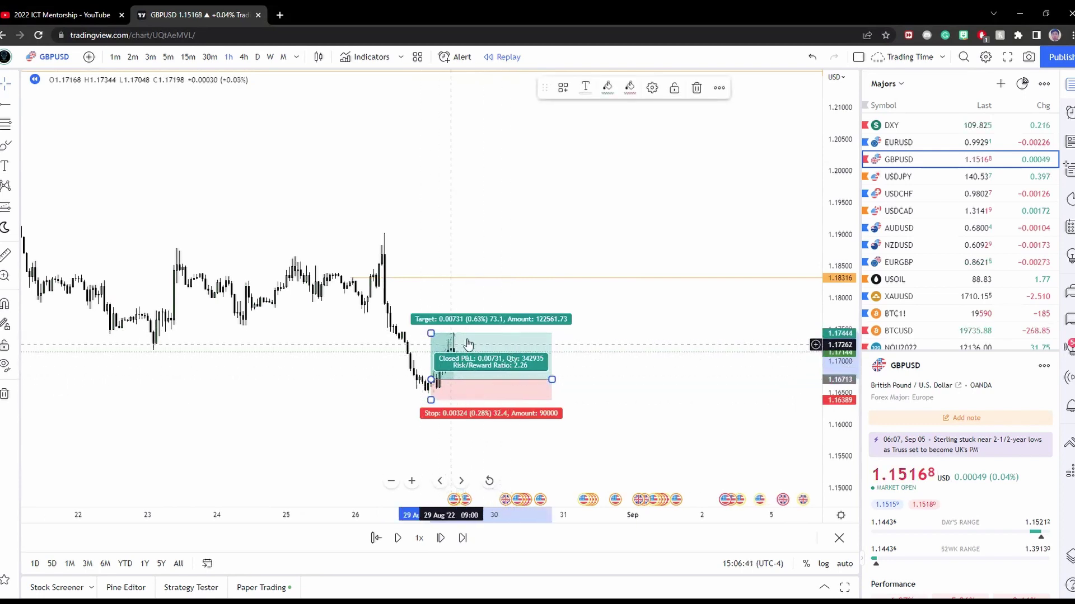
click(455, 403)
click(442, 539)
click(482, 394)
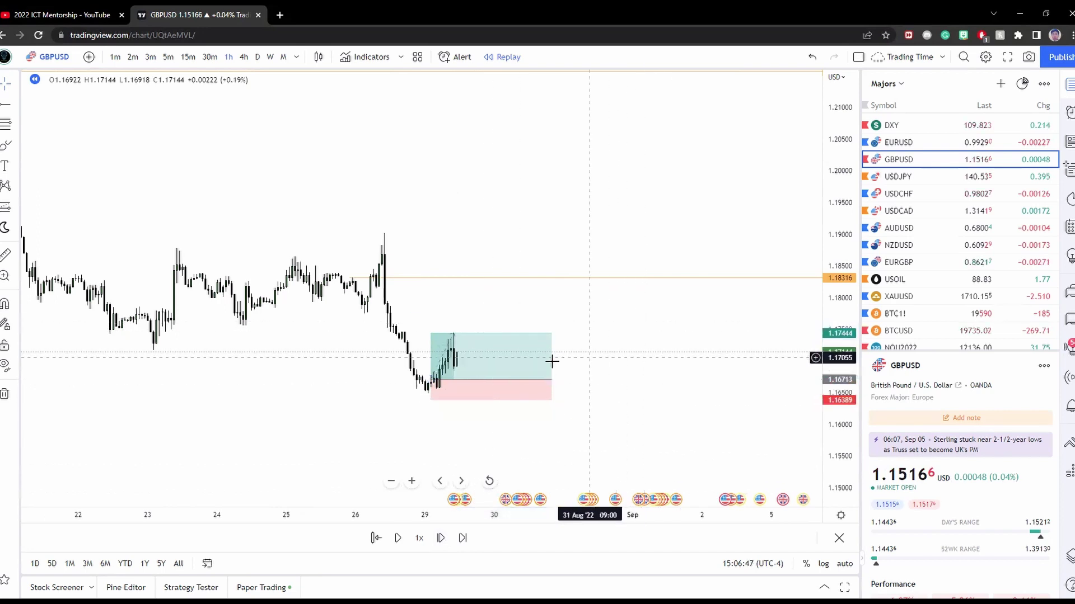
click(384, 388)
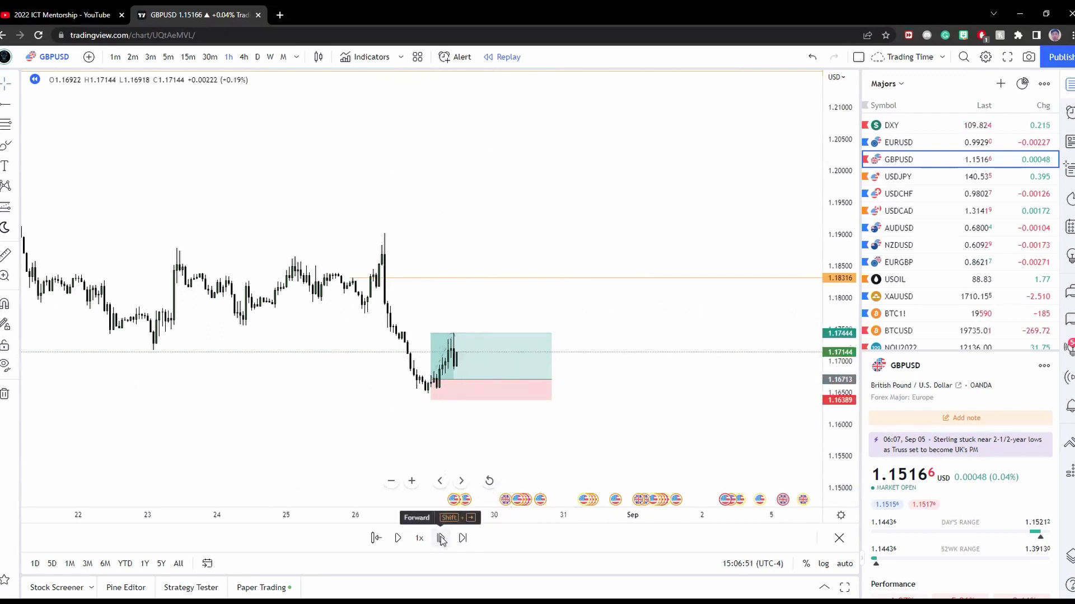
click(550, 350)
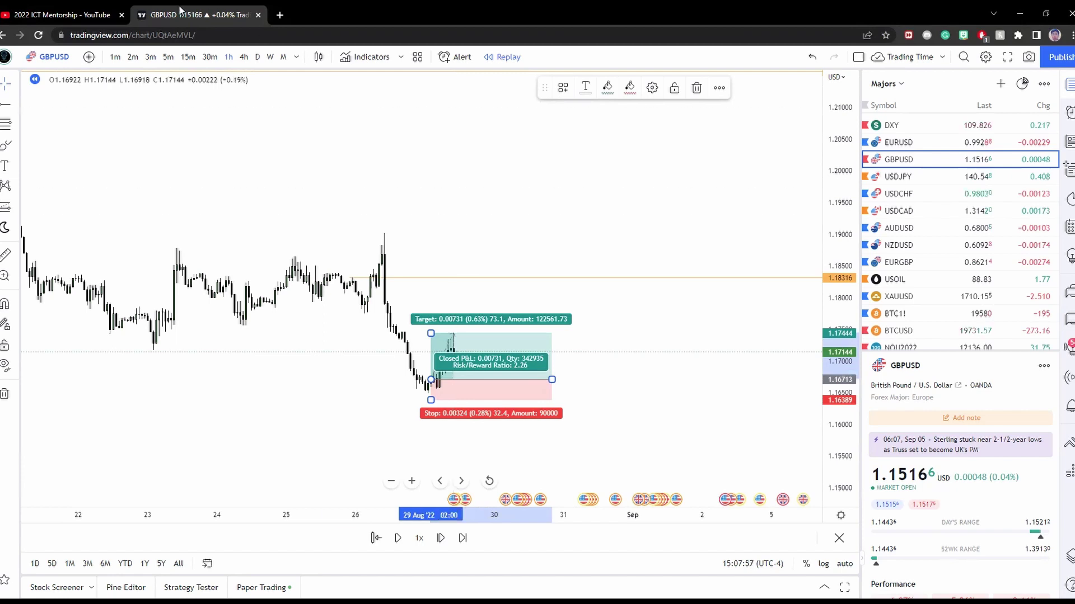
Switch to the YouTube tab and return to the Inner Circle Trader channel's Playlists page.
click(58, 15)
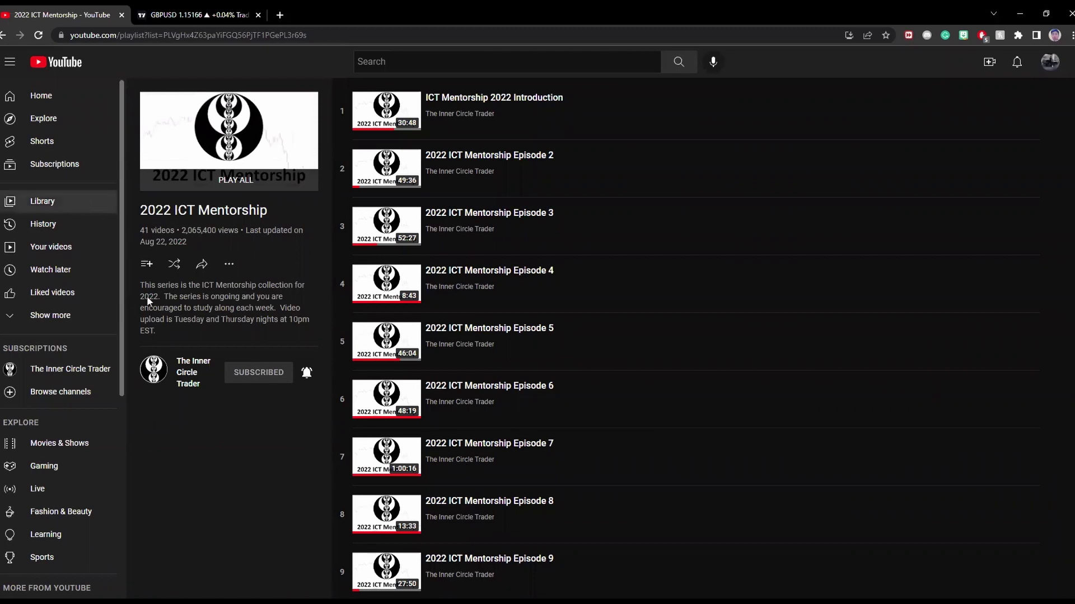
scroll(317, 252, down, 3)
key(alt+Left)
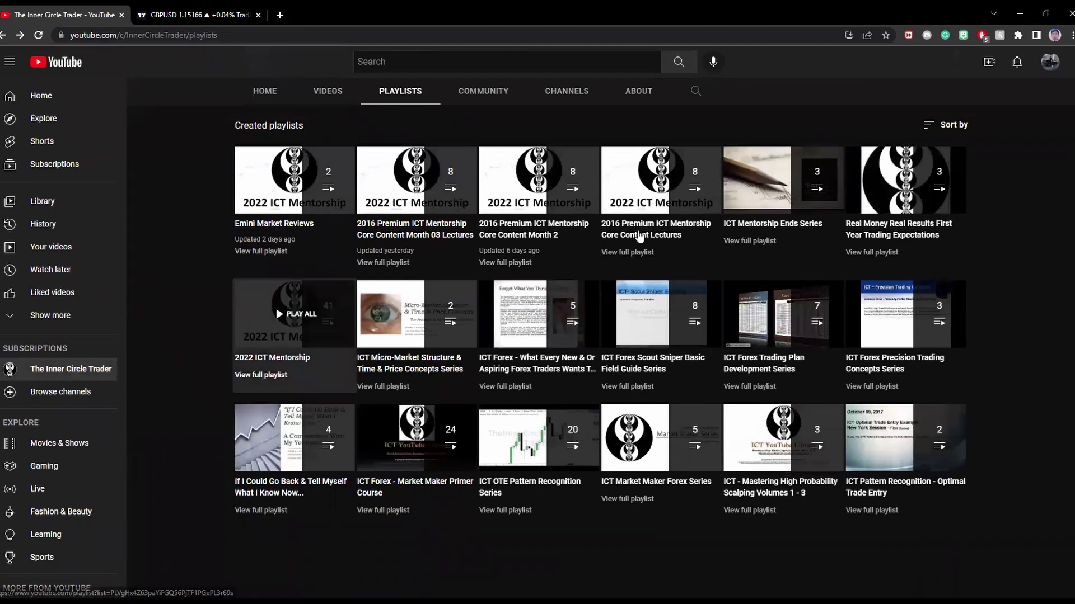
Switch back to the GBPUSD replay chart with the long trade closed at 2.26 risk/reward.
click(255, 277)
click(197, 15)
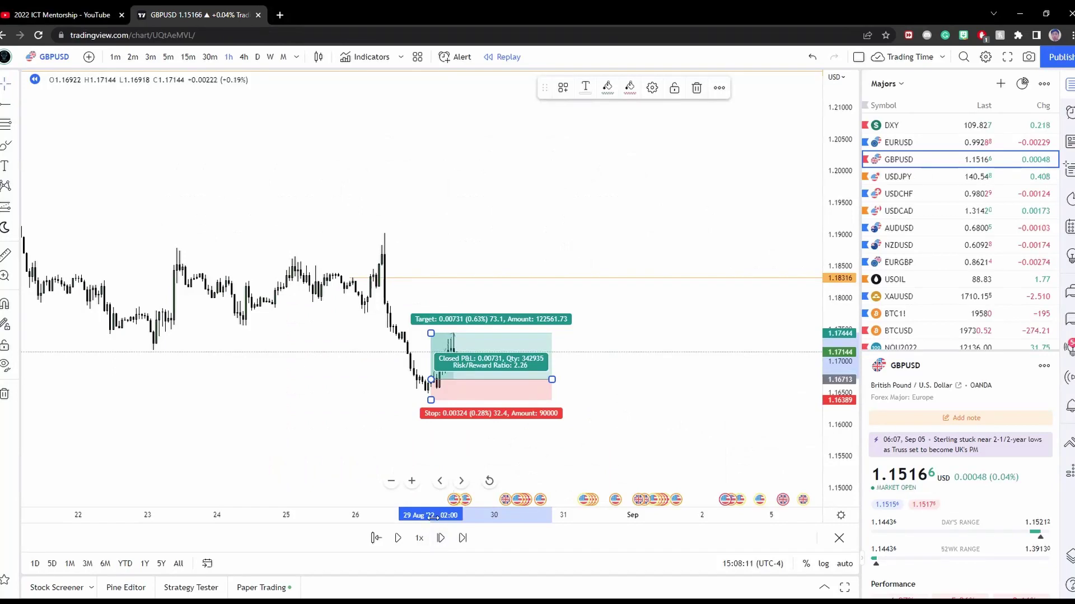